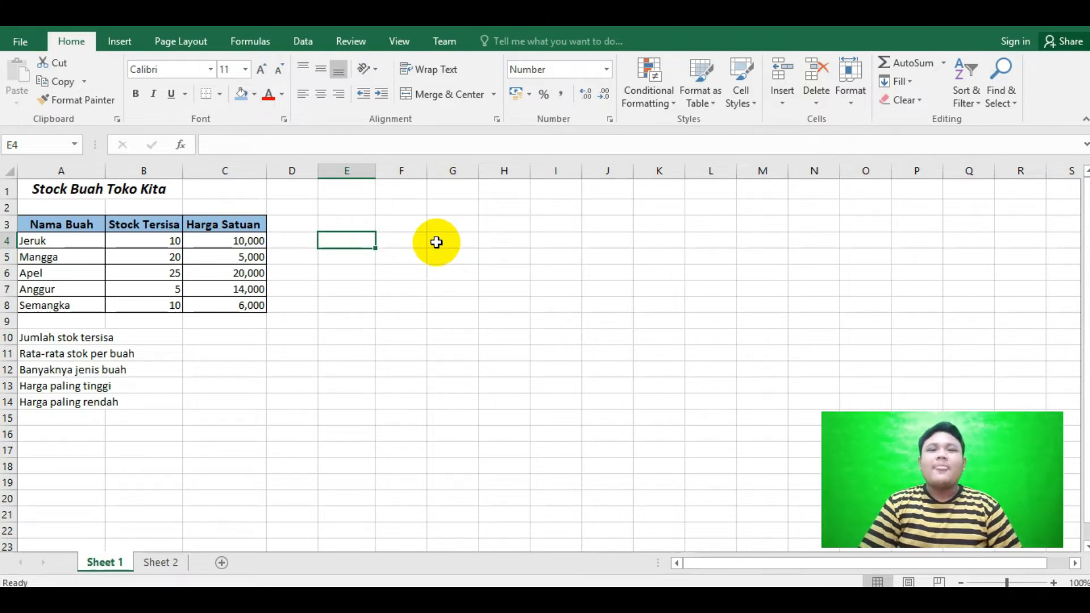
# - Add the Jeruk and Mangga unit prices in cell E4 with the formula =C4+C5, then check the cells it references
pyautogui.write('=')
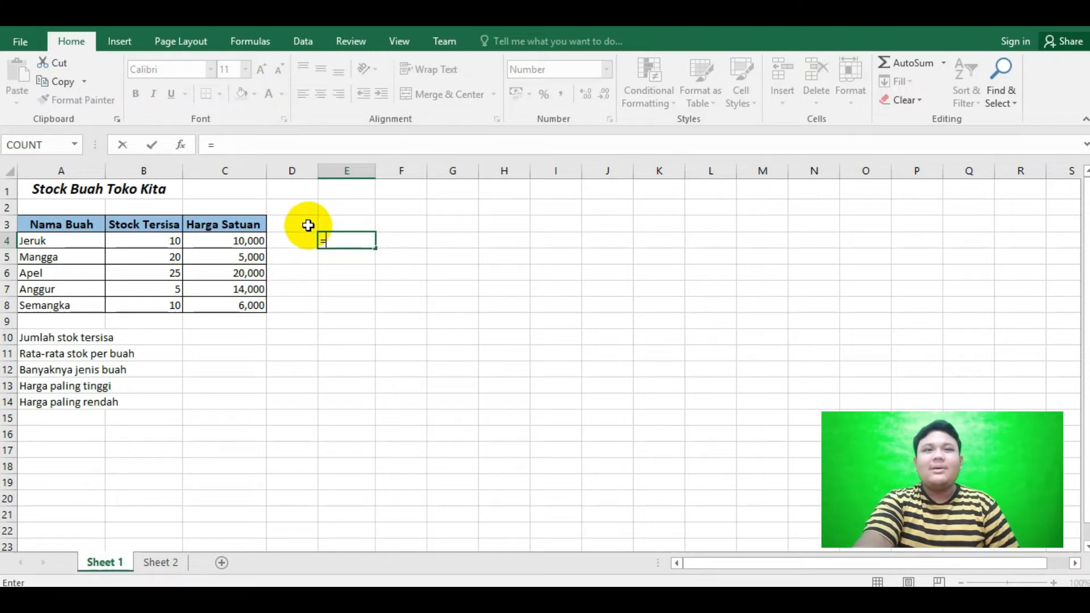
pyautogui.click(253, 237)
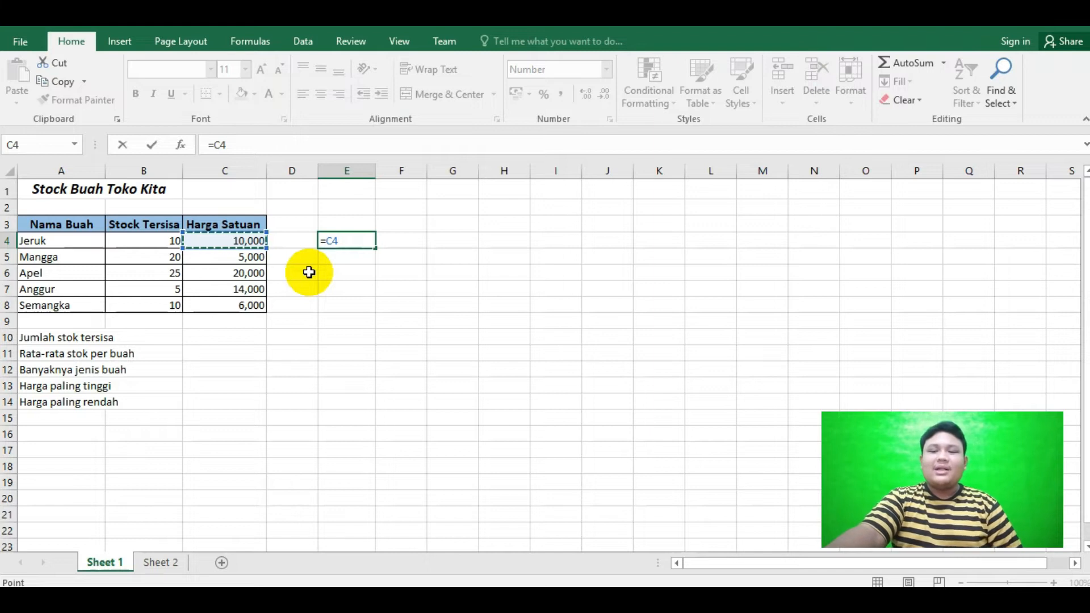
pyautogui.write('+')
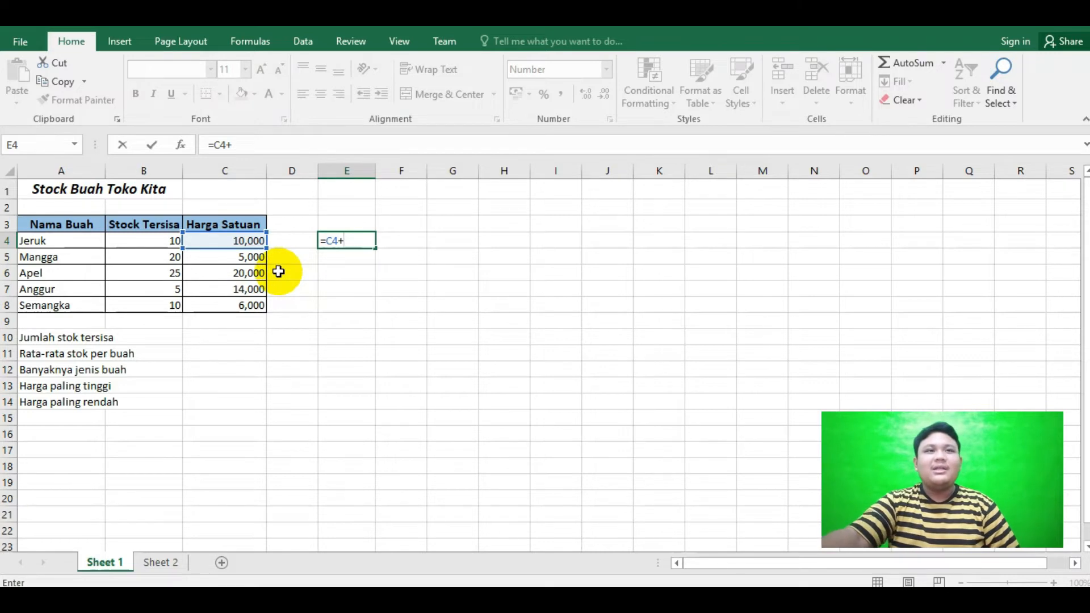
pyautogui.click(250, 256)
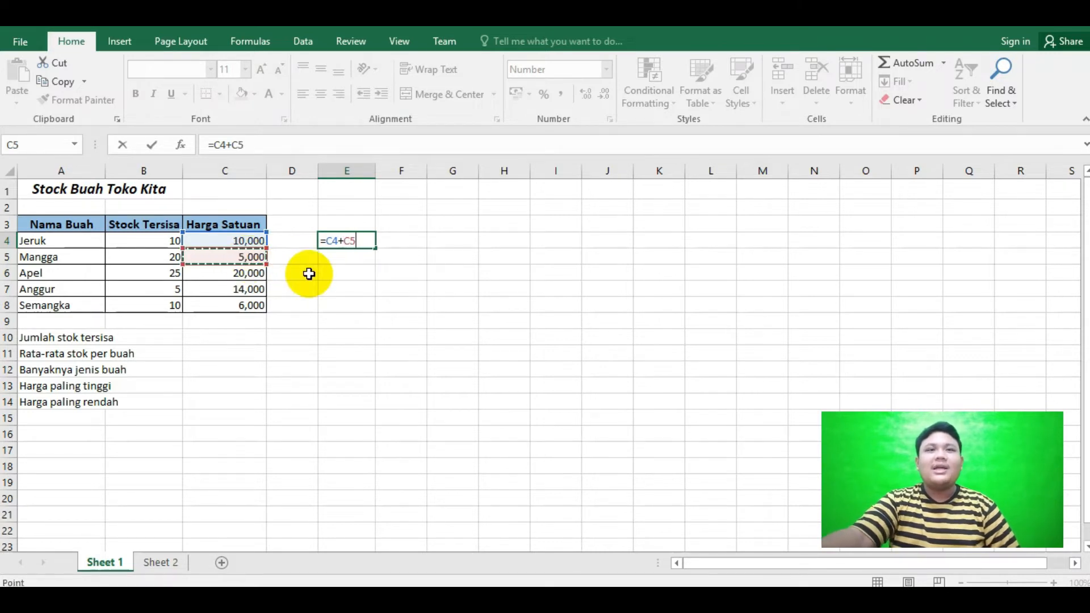
pyautogui.press('Return')
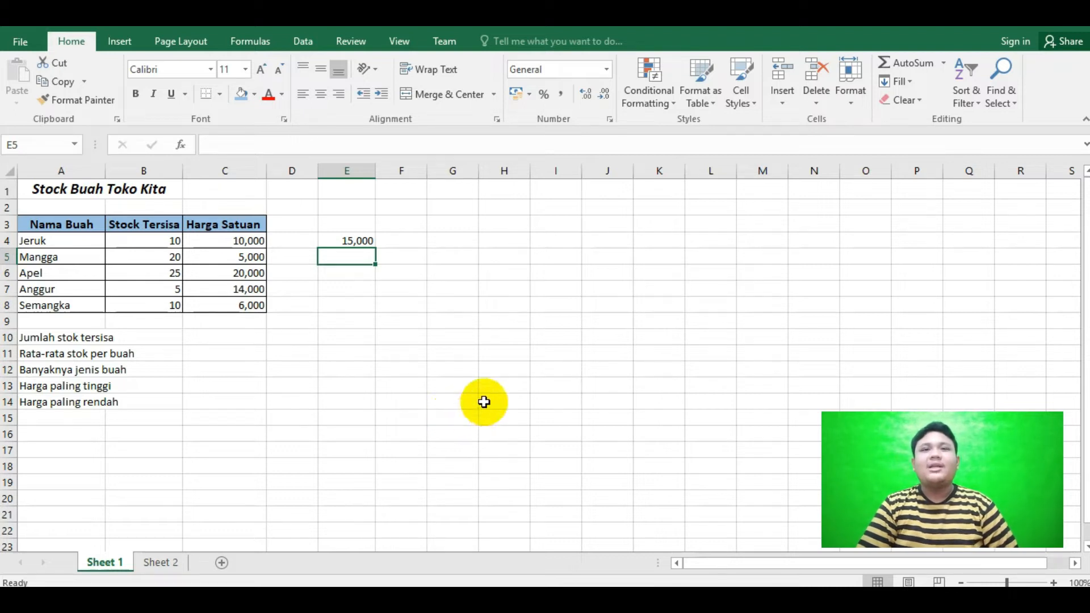
pyautogui.click(360, 242)
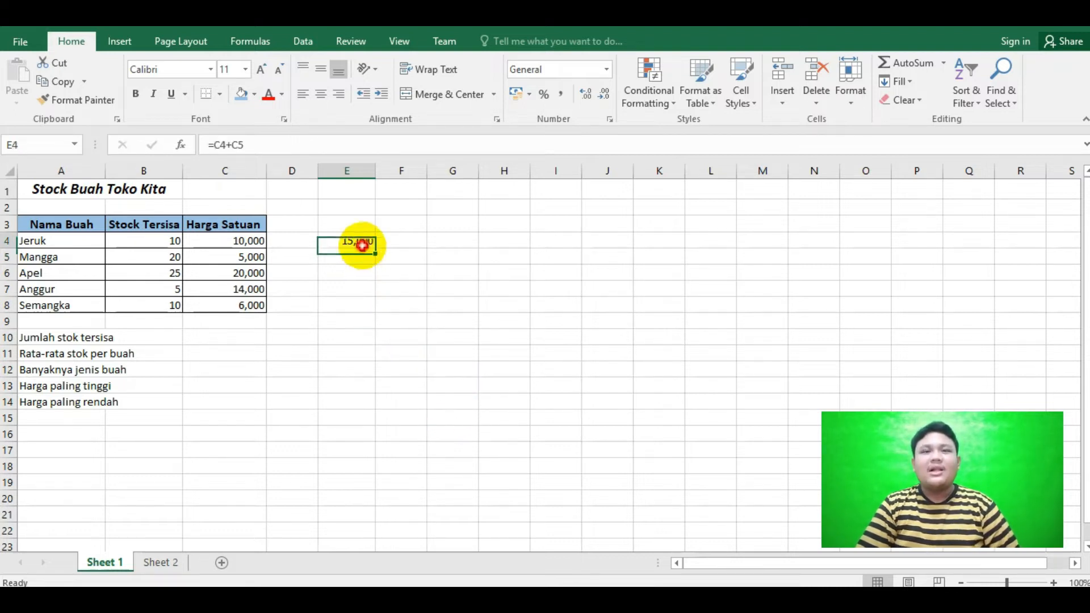
pyautogui.moveTo(224, 241); pyautogui.dragTo(230, 259)
pyautogui.click(343, 255)
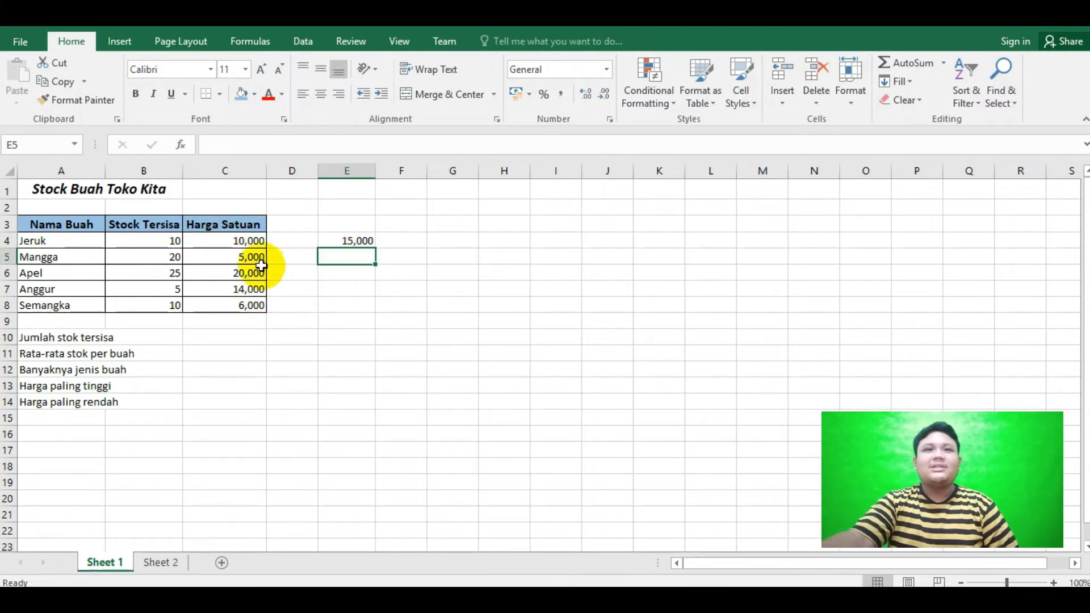
pyautogui.press('Up')
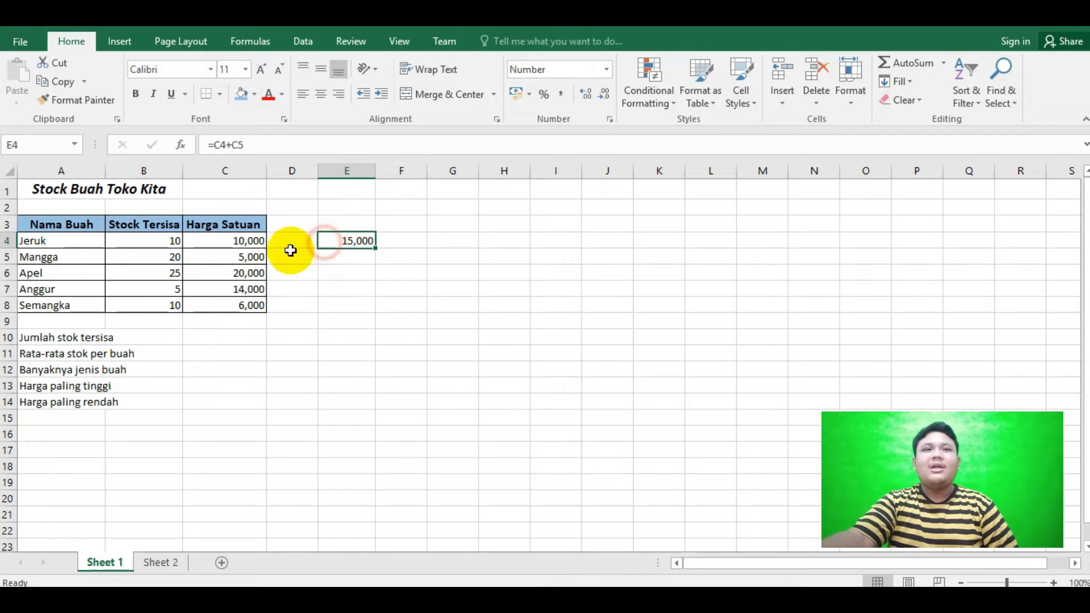
# - Set the Mangga unit price in cell C5 to 8000
pyautogui.click(80, 255)
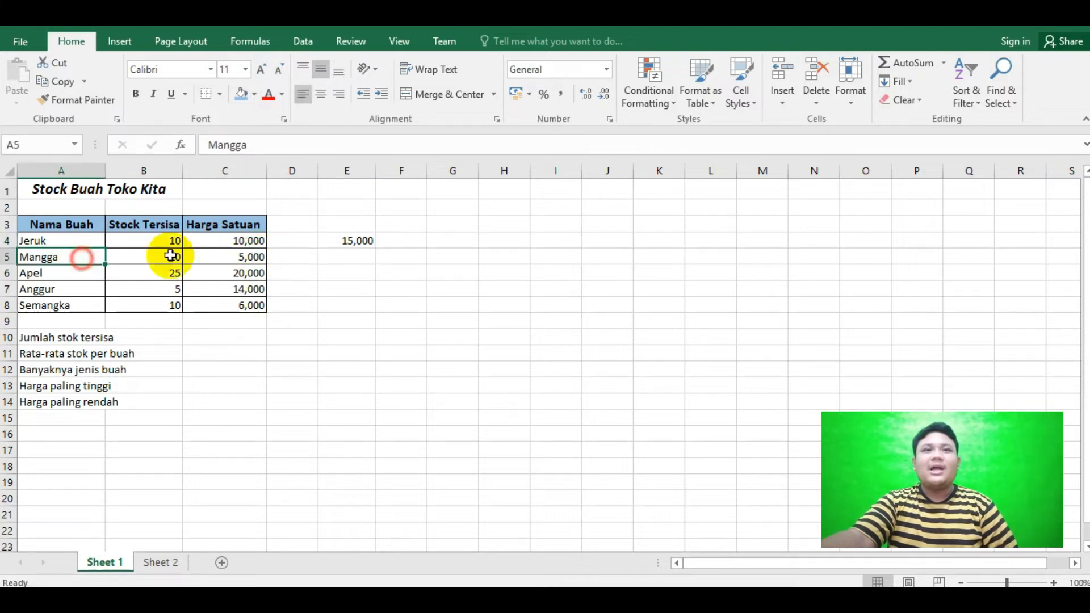
pyautogui.click(227, 255)
pyautogui.doubleClick(232, 254)
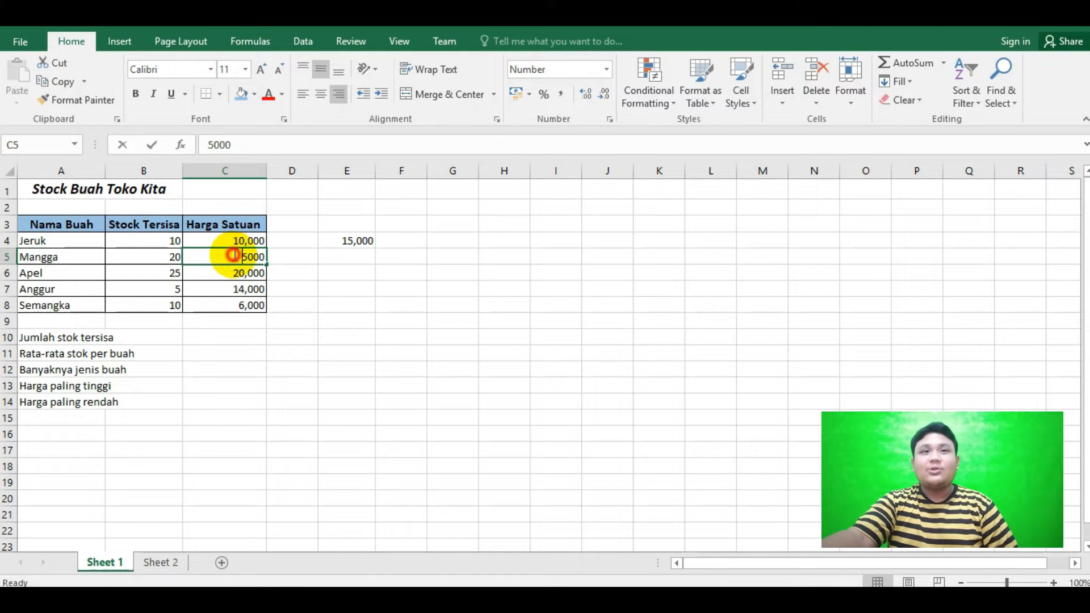
pyautogui.click(284, 261)
pyautogui.doubleClick(251, 261)
pyautogui.press('Delete')
pyautogui.press('Delete')
pyautogui.press('Delete')
pyautogui.press('Delete')
pyautogui.write('8000')
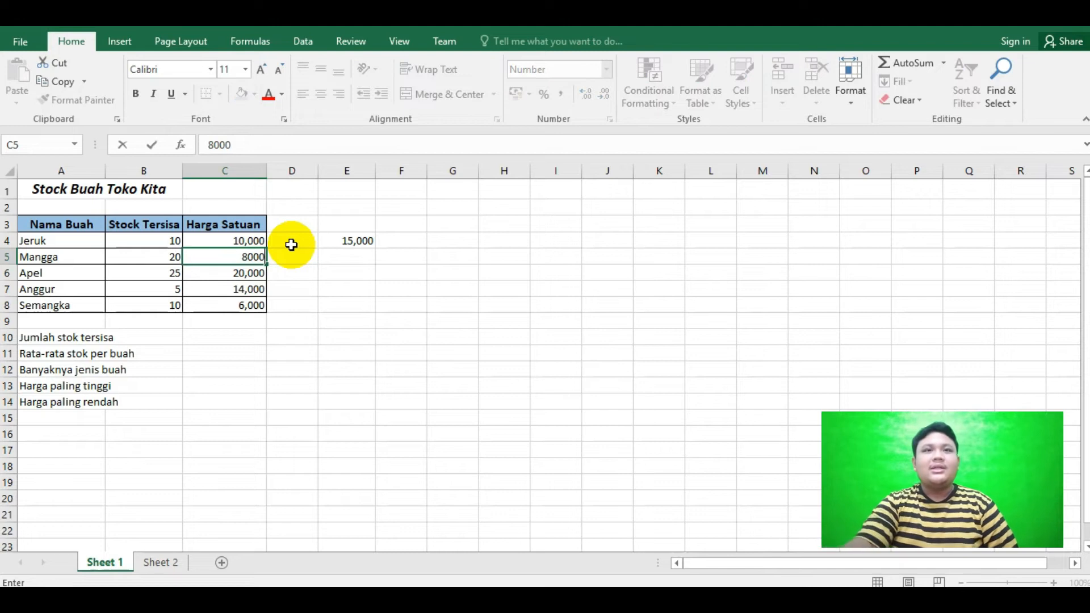
pyautogui.press('Return')
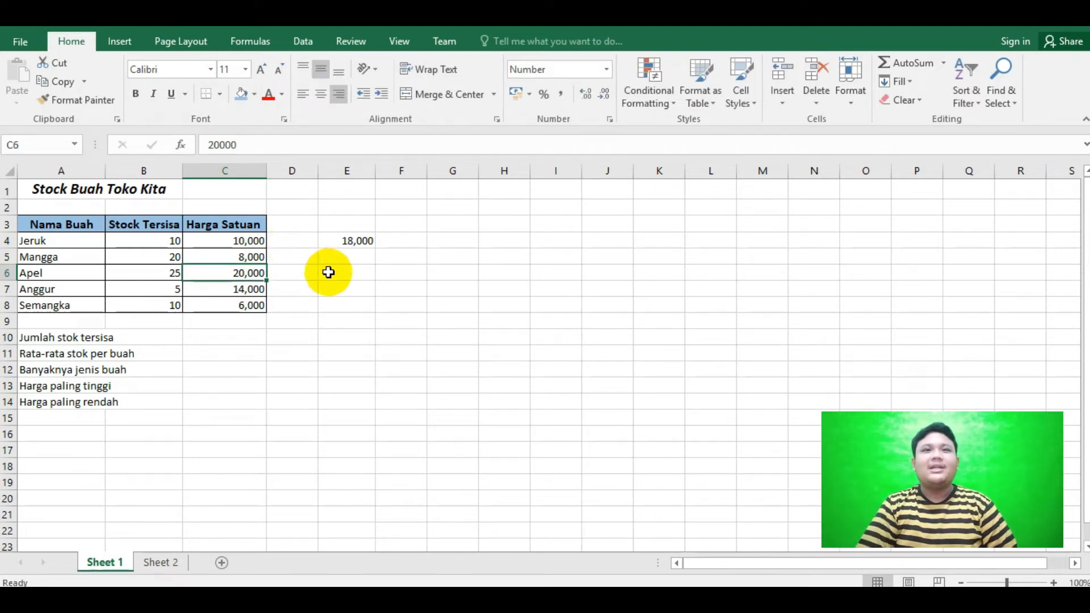
# - Replace the formula in cell E4 with =C4-C5 to subtract the Mangga unit price from the Jeruk unit price
pyautogui.click(368, 243)
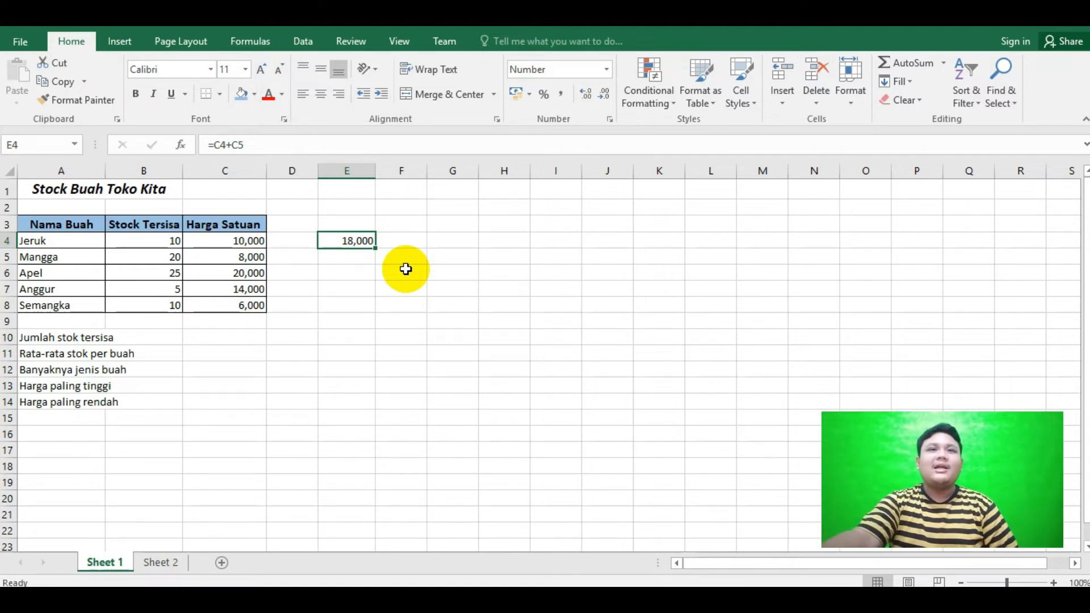
pyautogui.hotkey('ctrl', 'z')
pyautogui.click(380, 269)
pyautogui.click(361, 245)
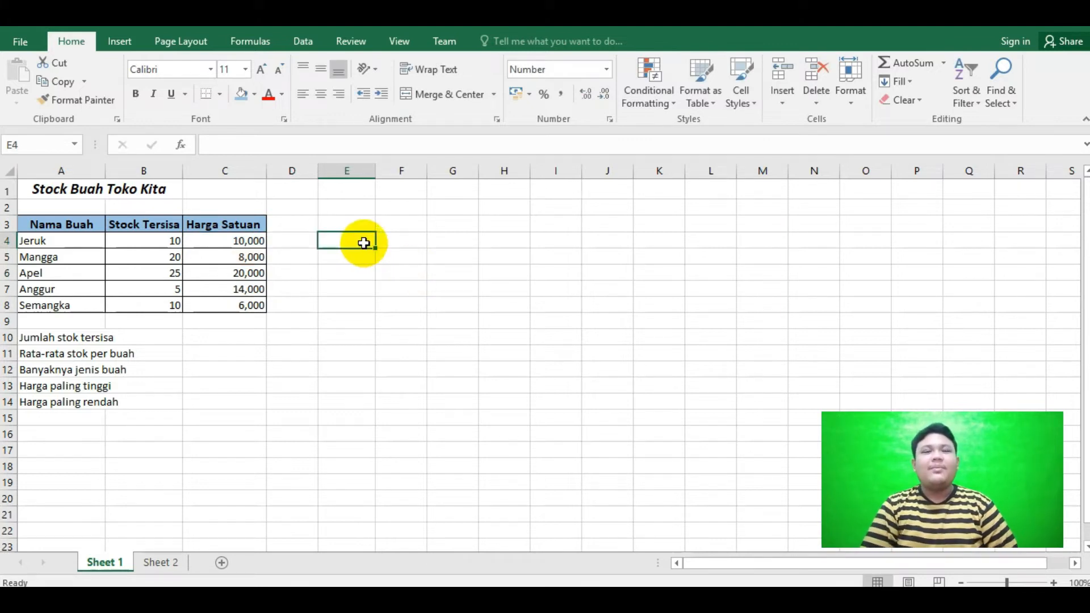
pyautogui.doubleClick(364, 243)
pyautogui.write('=')
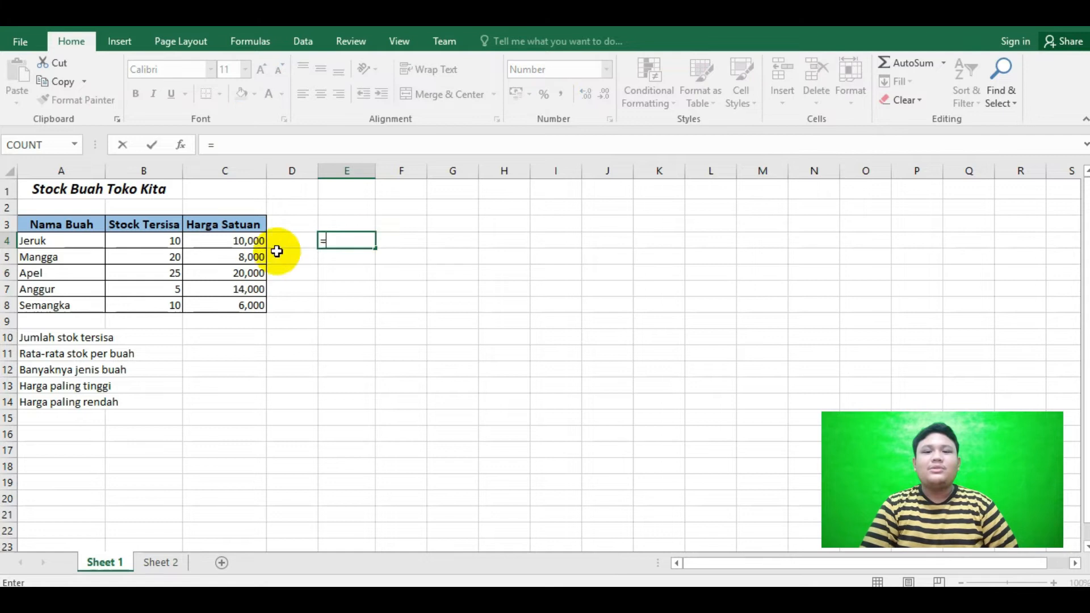
pyautogui.click(235, 241)
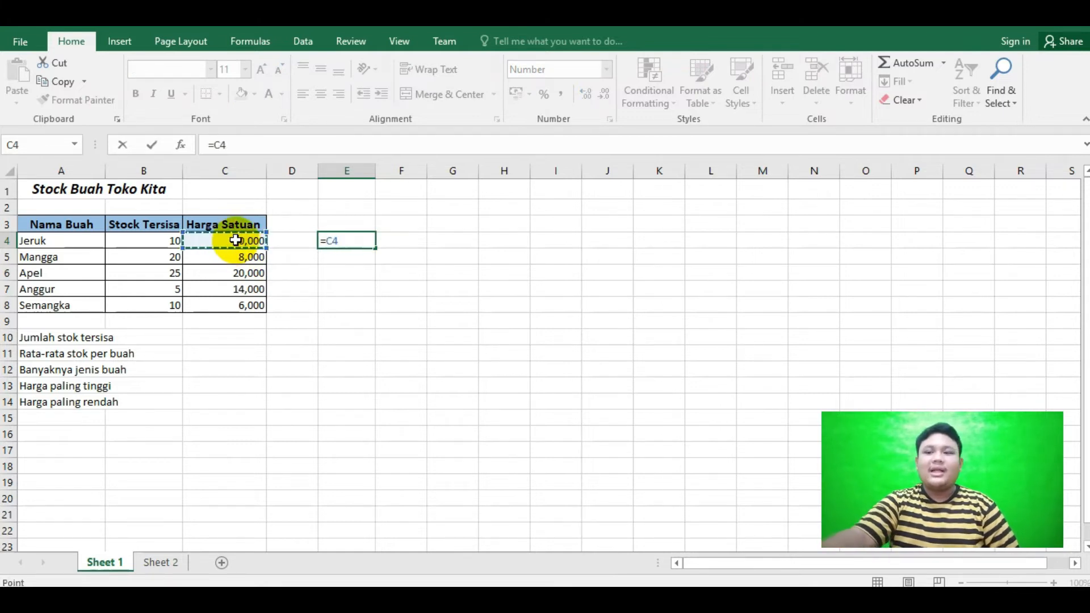
pyautogui.write('-')
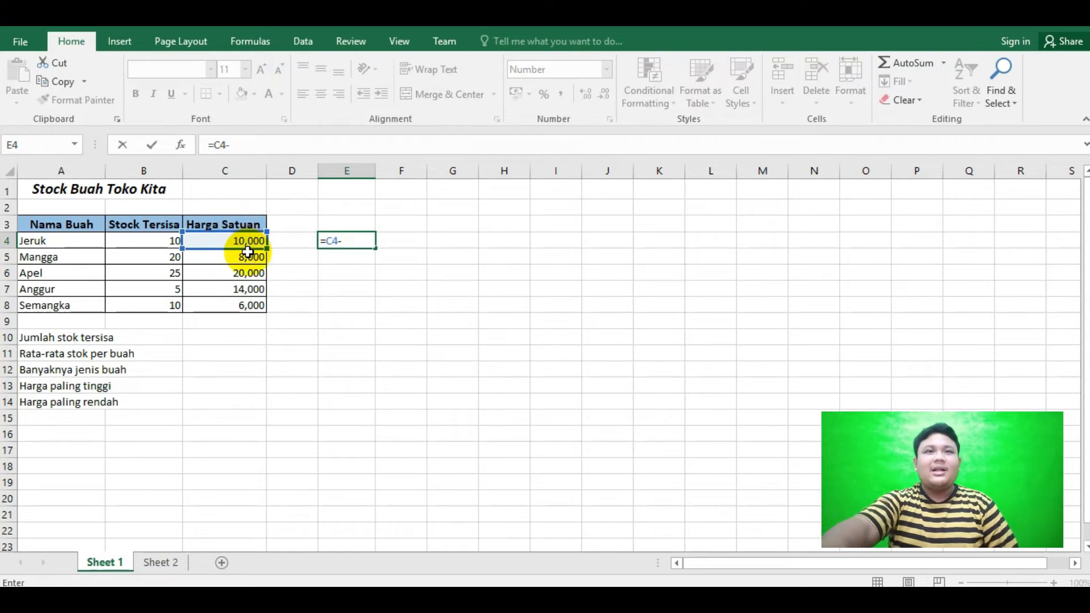
pyautogui.click(250, 259)
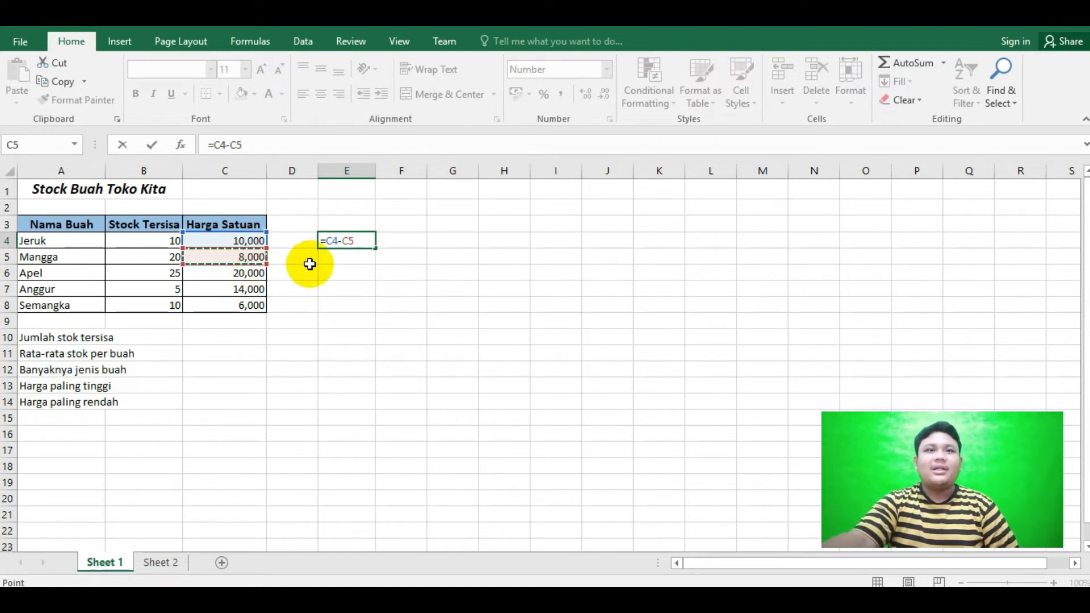
pyautogui.press('Return')
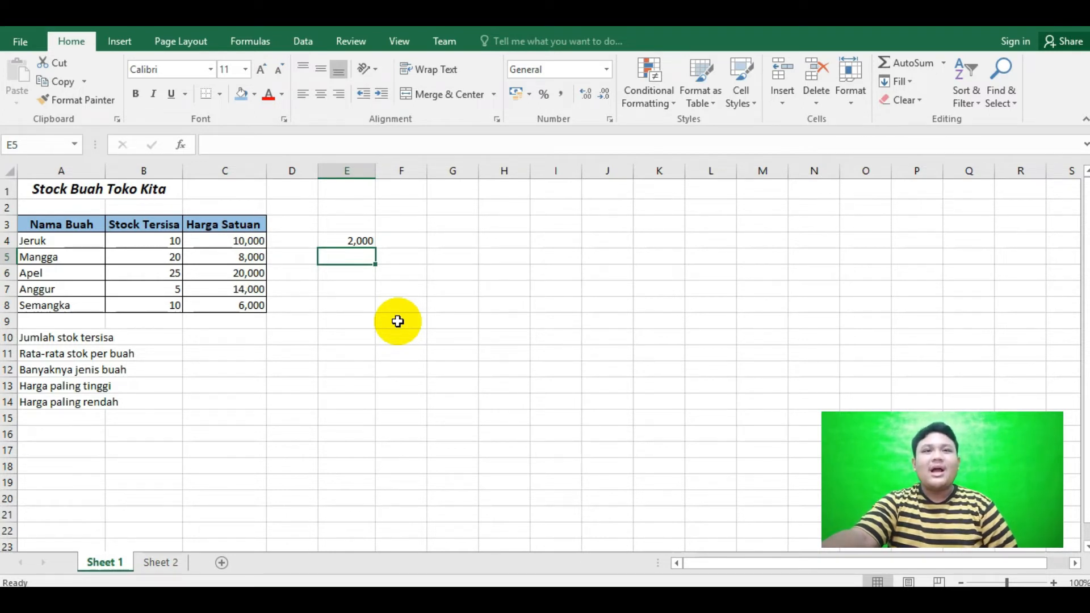
# - Replace the formula in cell E4 with =C4*C5 to multiply the Jeruk and Mangga unit prices
pyautogui.click(360, 241)
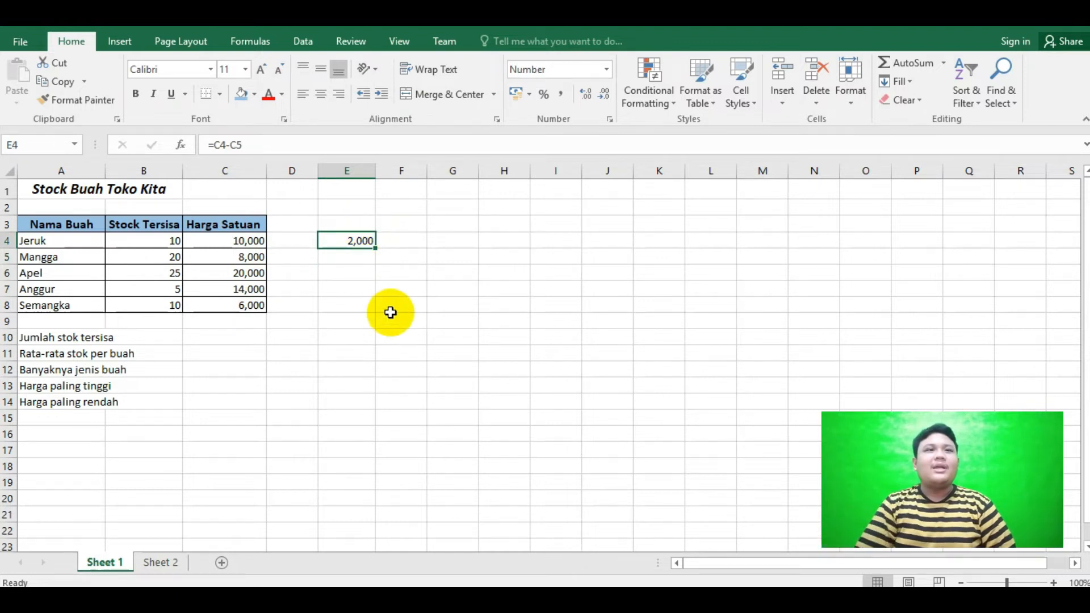
pyautogui.write('=')
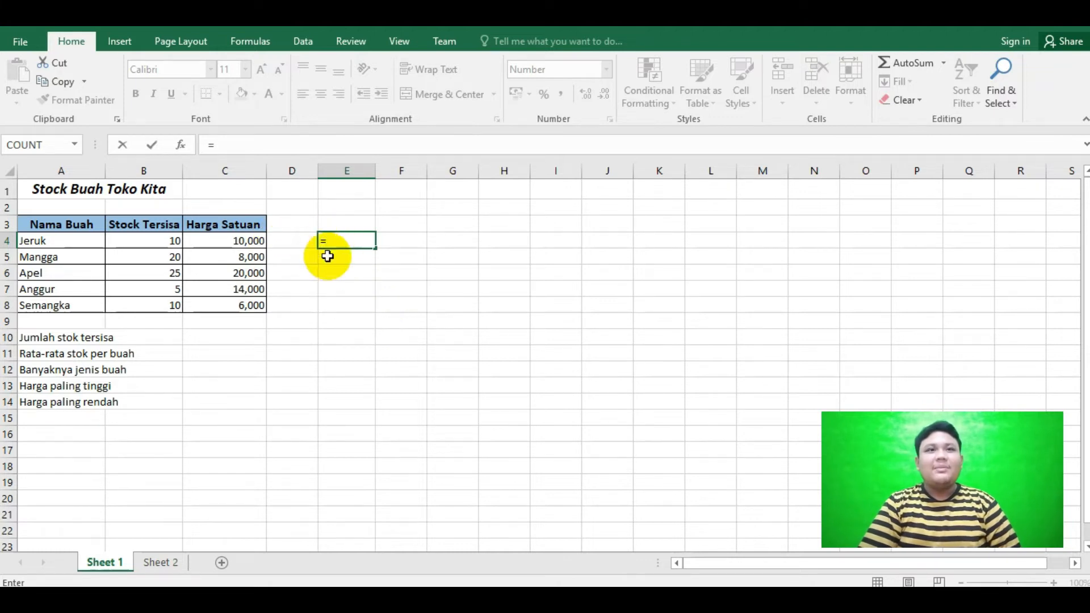
pyautogui.click(228, 242)
pyautogui.write('*')
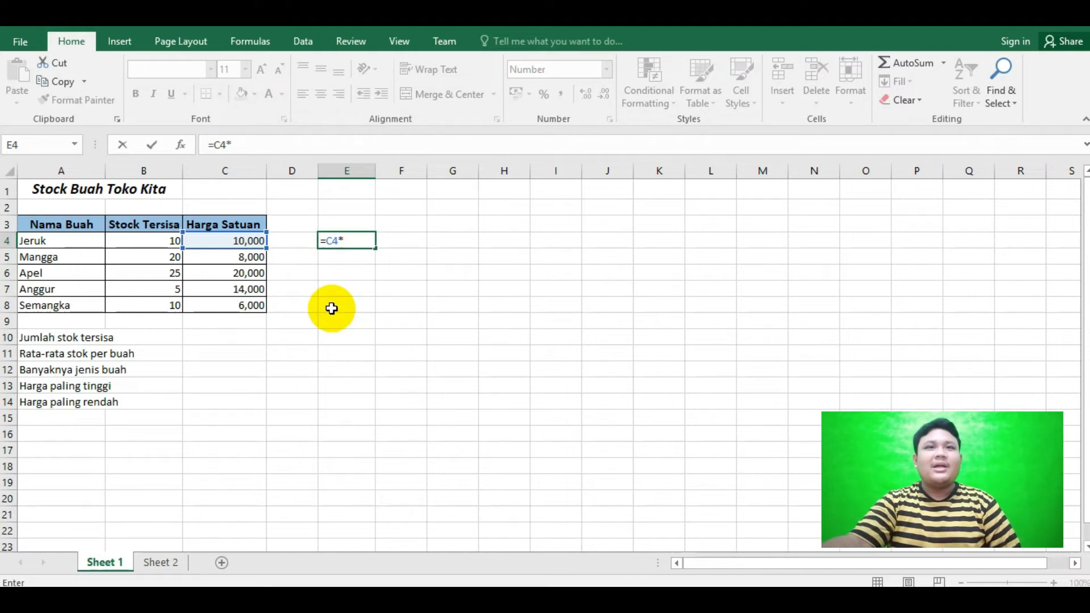
pyautogui.click(255, 256)
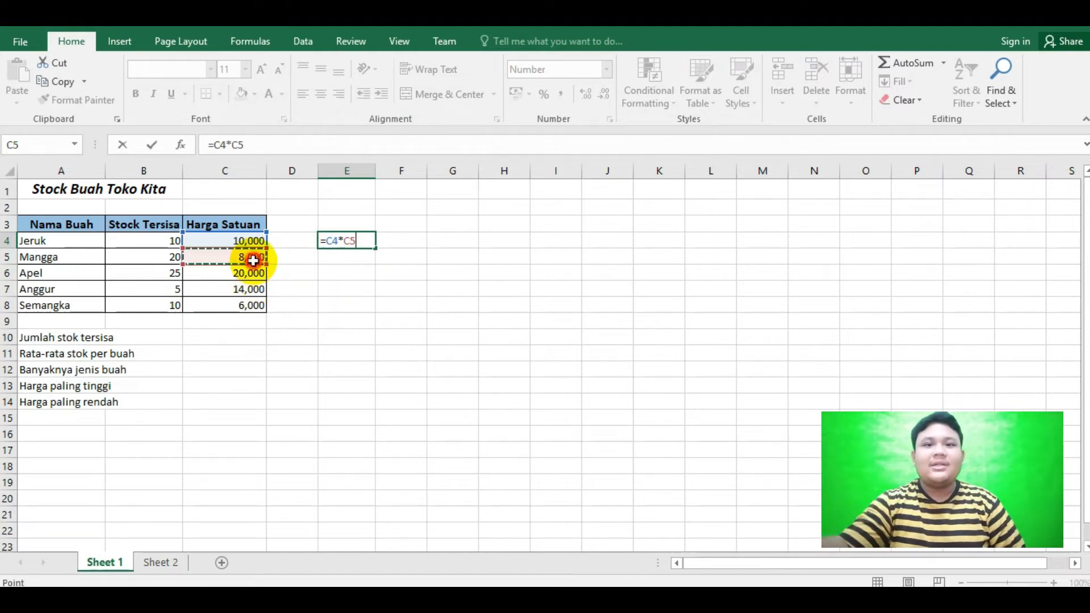
pyautogui.press('Return')
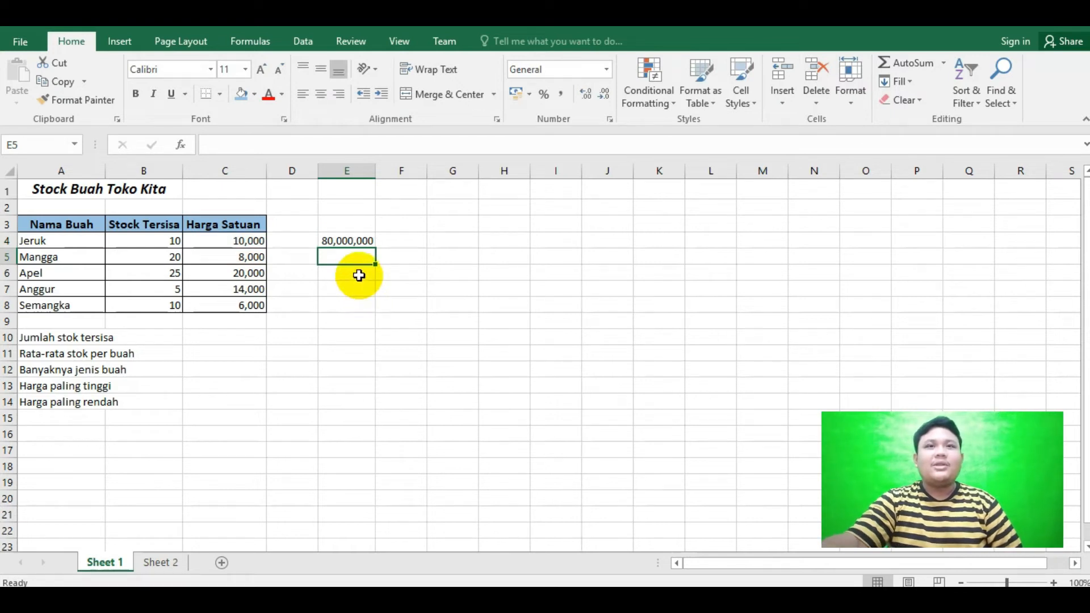
pyautogui.click(355, 243)
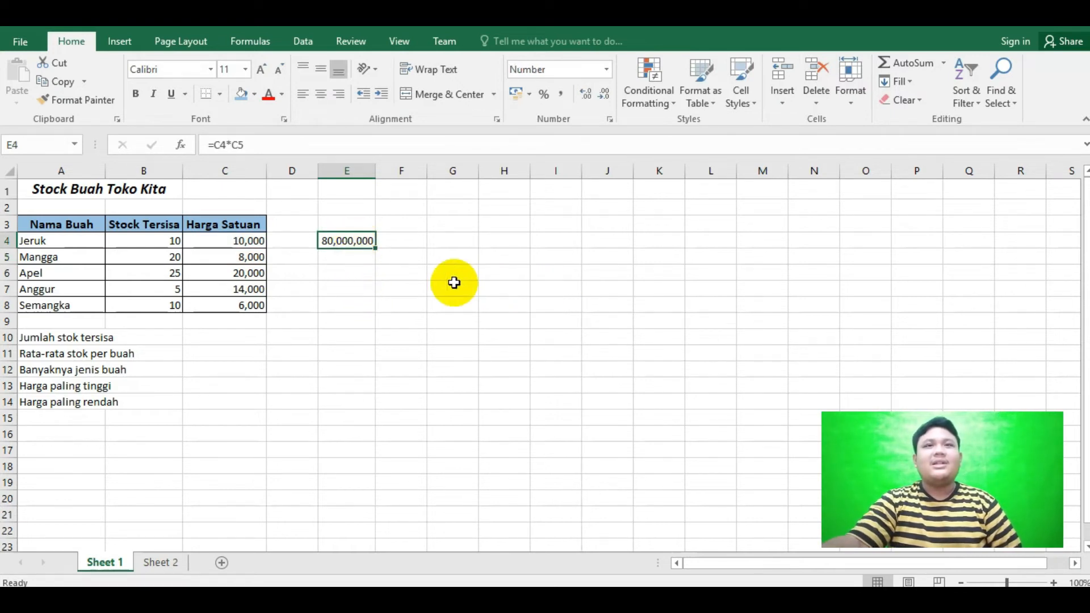
pyautogui.write('=')
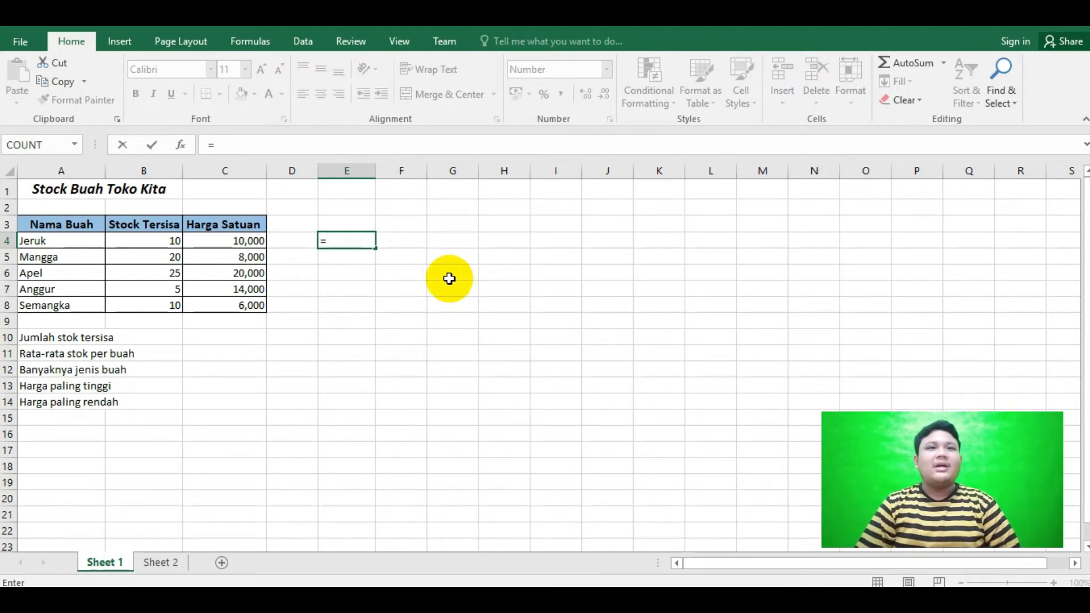
pyautogui.click(250, 260)
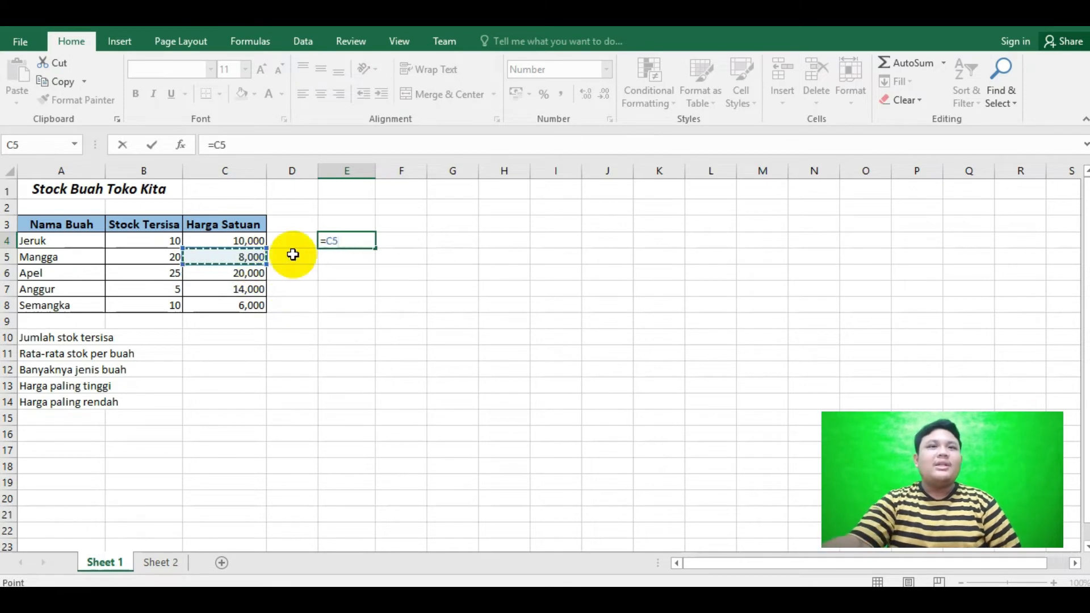
pyautogui.press('BackSpace')
pyautogui.press('Escape')
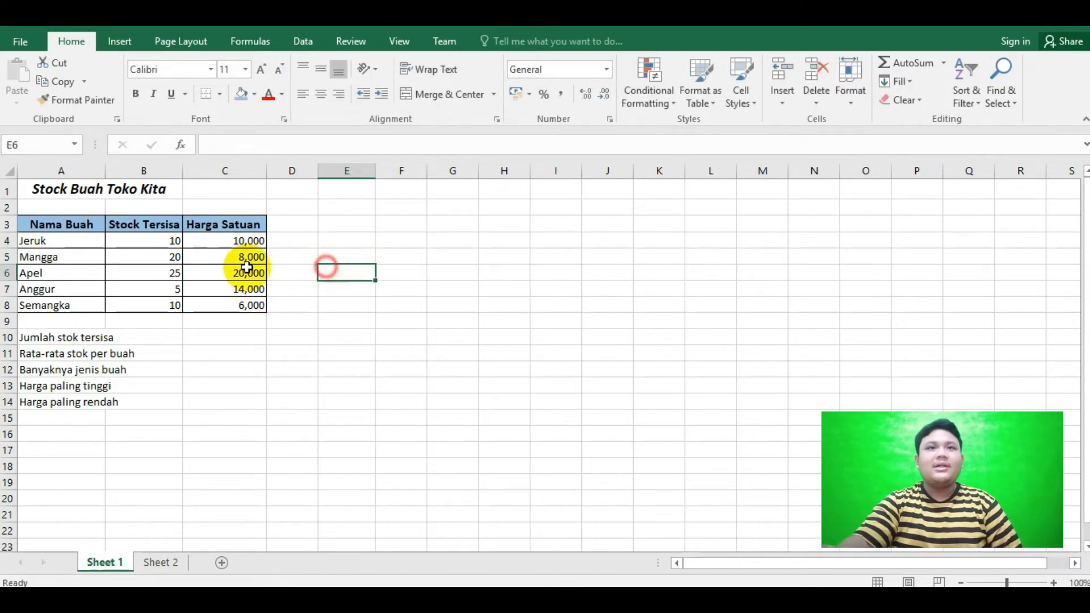
# - Set the Mangga unit price in cell C5 to 5000
pyautogui.click(237, 254)
pyautogui.write('5000')
pyautogui.press('Return')
# - Enter =C4/C5 in cell E4 to divide the Jeruk unit price by the Mangga unit price
pyautogui.click(350, 241)
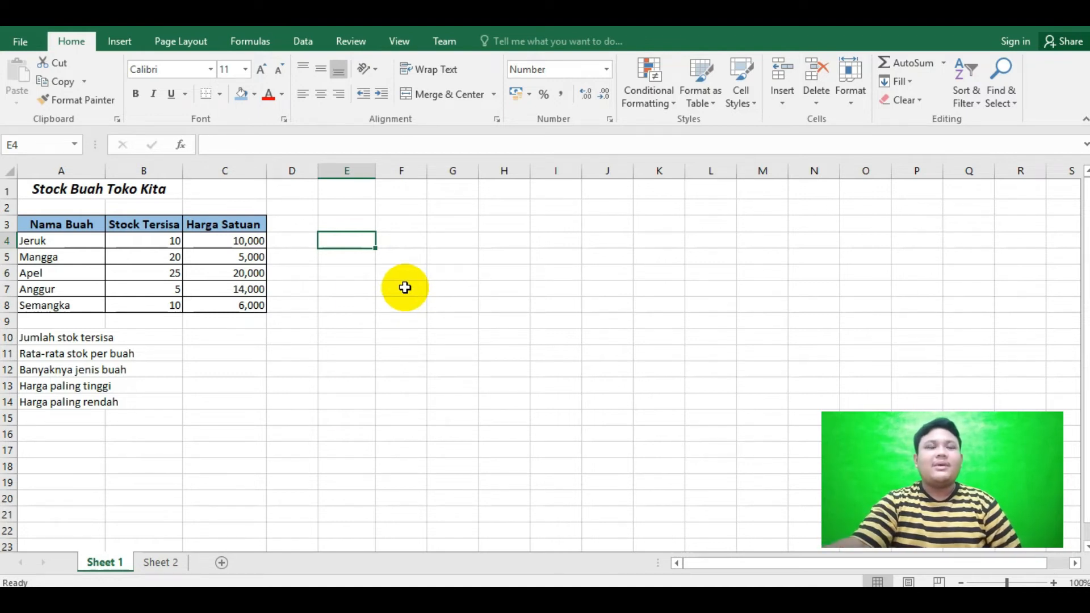
pyautogui.write('=')
pyautogui.click(253, 239)
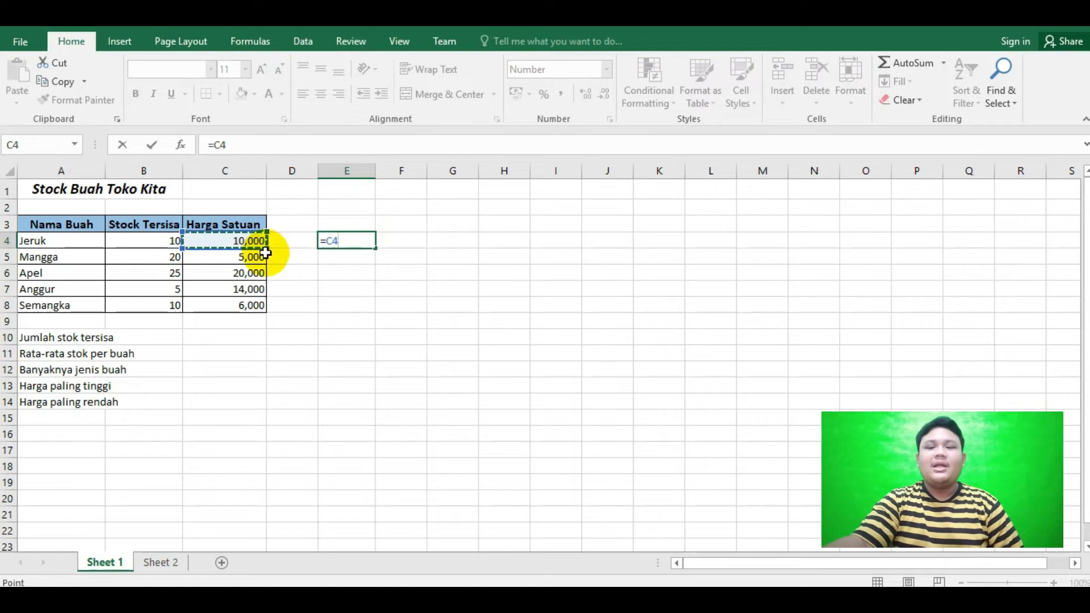
pyautogui.write('/')
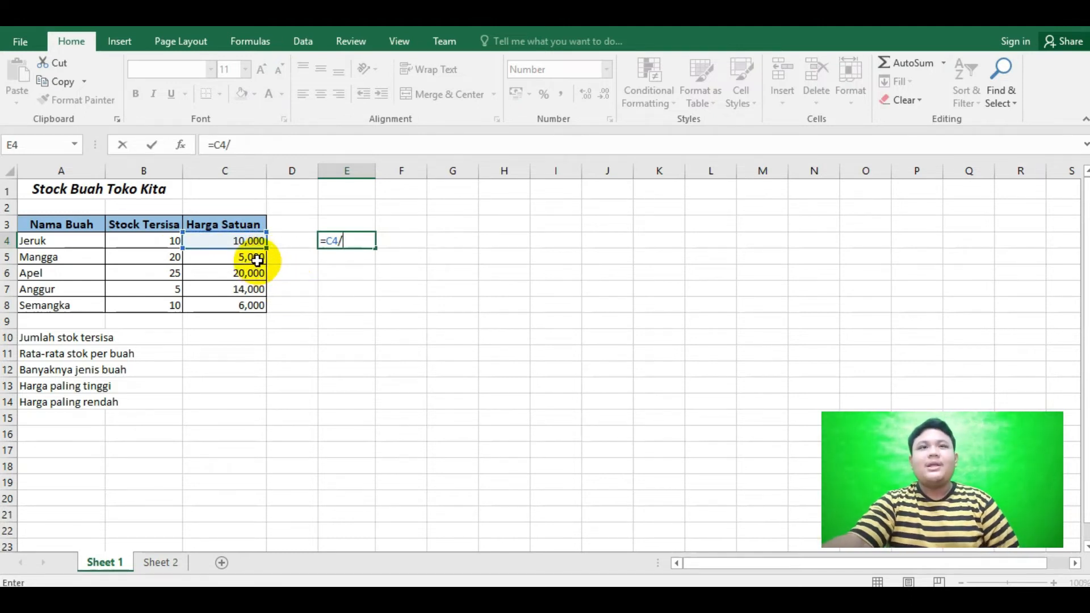
pyautogui.click(257, 260)
pyautogui.press('Return')
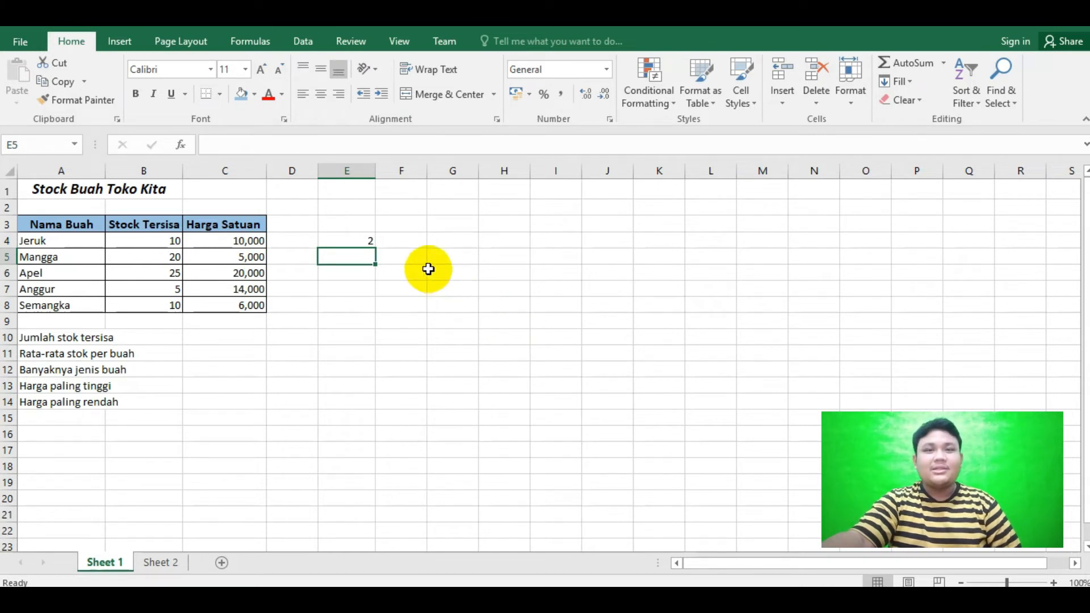
# - Clear the division formula from cell E4 and review the summary labels in rows 10 to 14
pyautogui.click(354, 237)
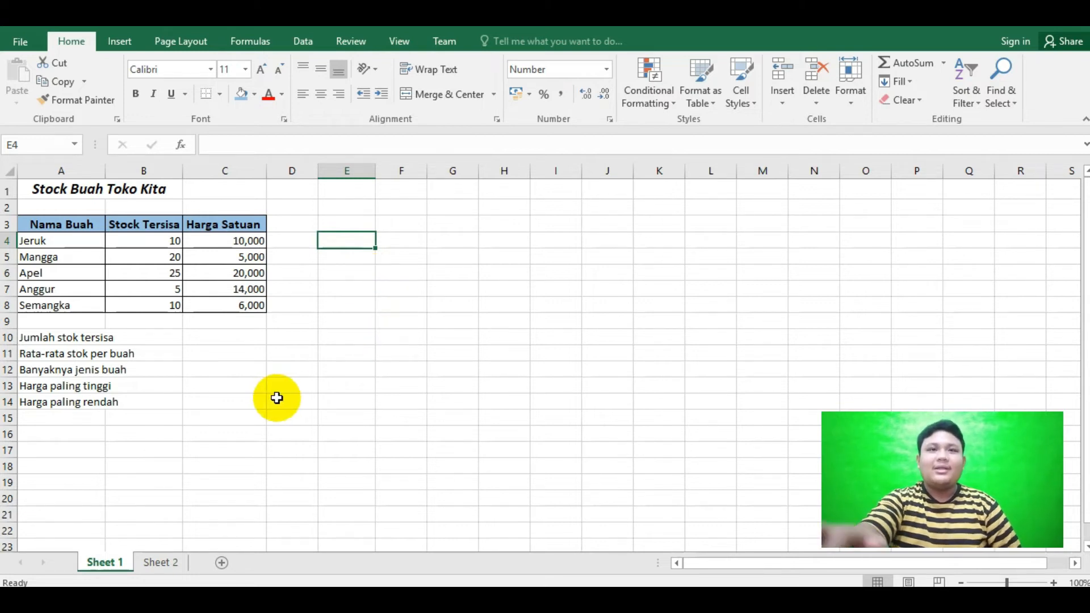
pyautogui.moveTo(41, 340); pyautogui.dragTo(209, 408)
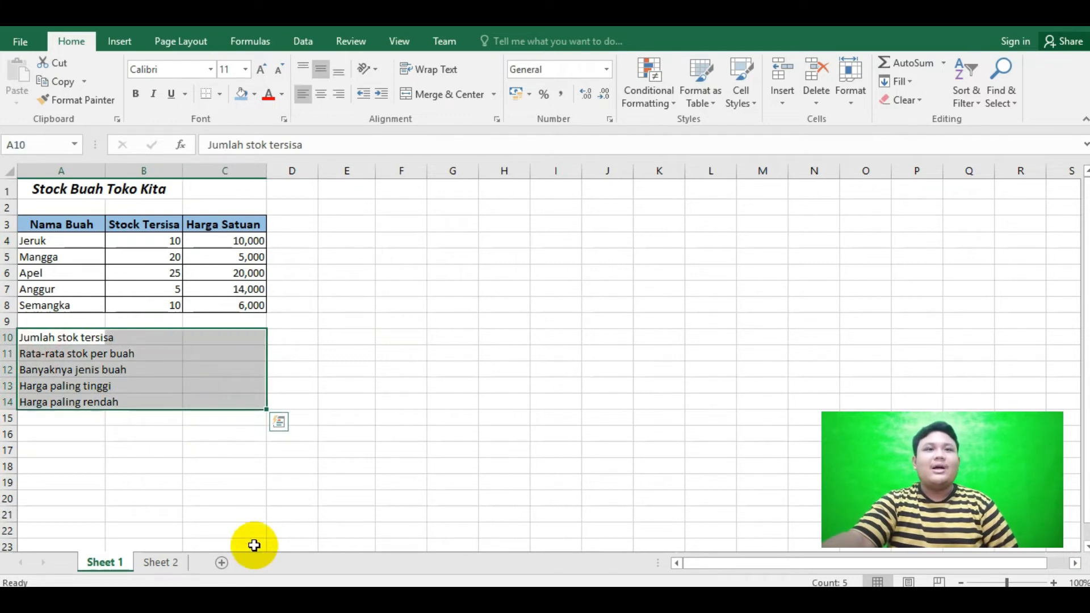
pyautogui.click(353, 319)
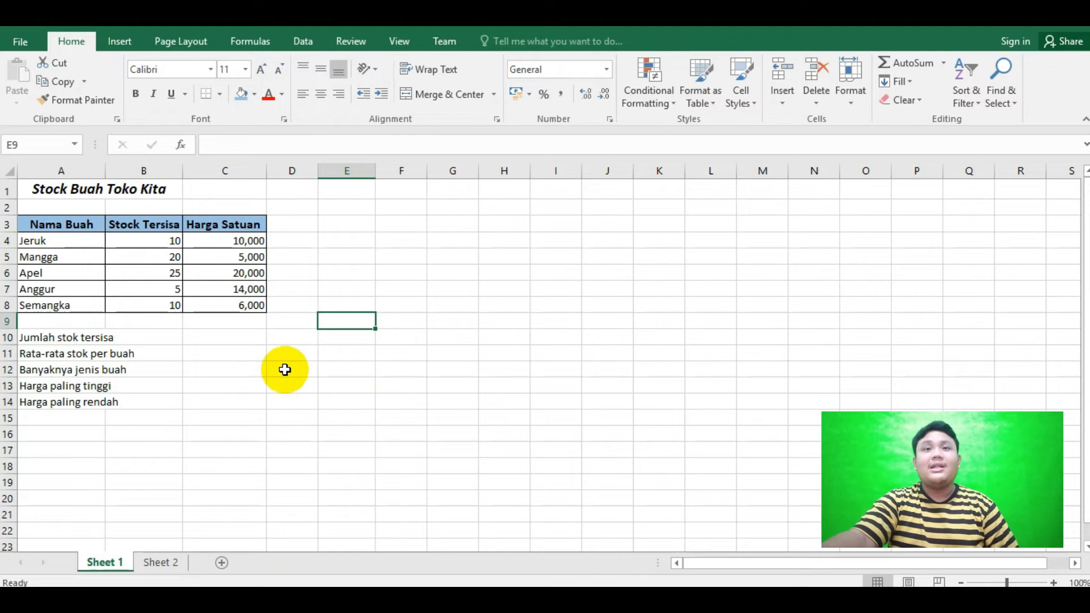
# - Enter =SUM(B4,B6,B8) in cell C10 to add only the Jeruk, Apel and Semangka stock for Jumlah stok tersisa
pyautogui.click(250, 339)
pyautogui.click(72, 338)
pyautogui.moveTo(72, 338); pyautogui.dragTo(138, 346)
pyautogui.click(221, 337)
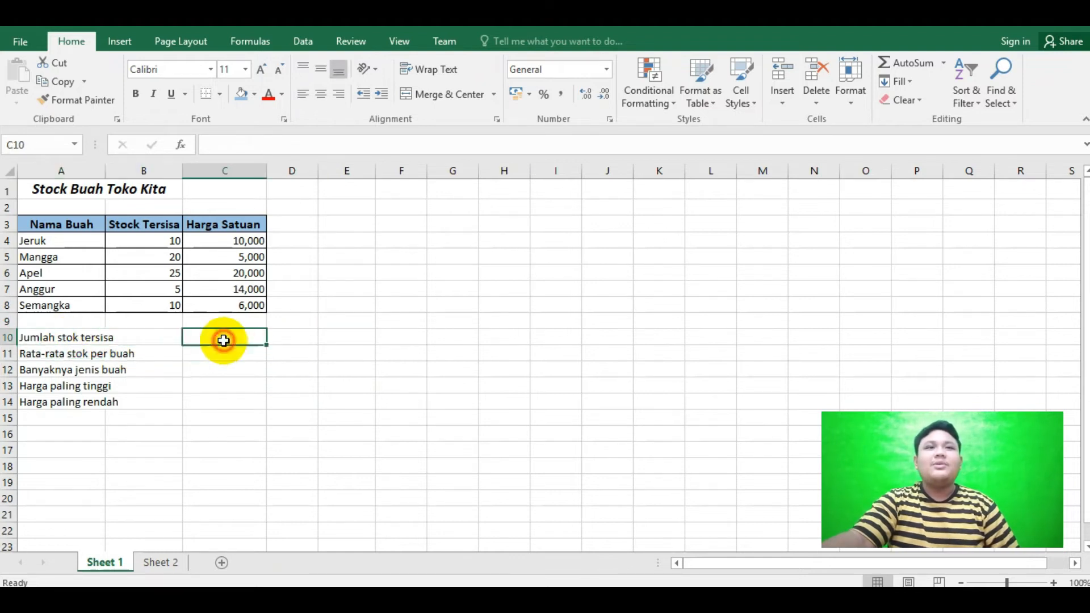
pyautogui.click(151, 216)
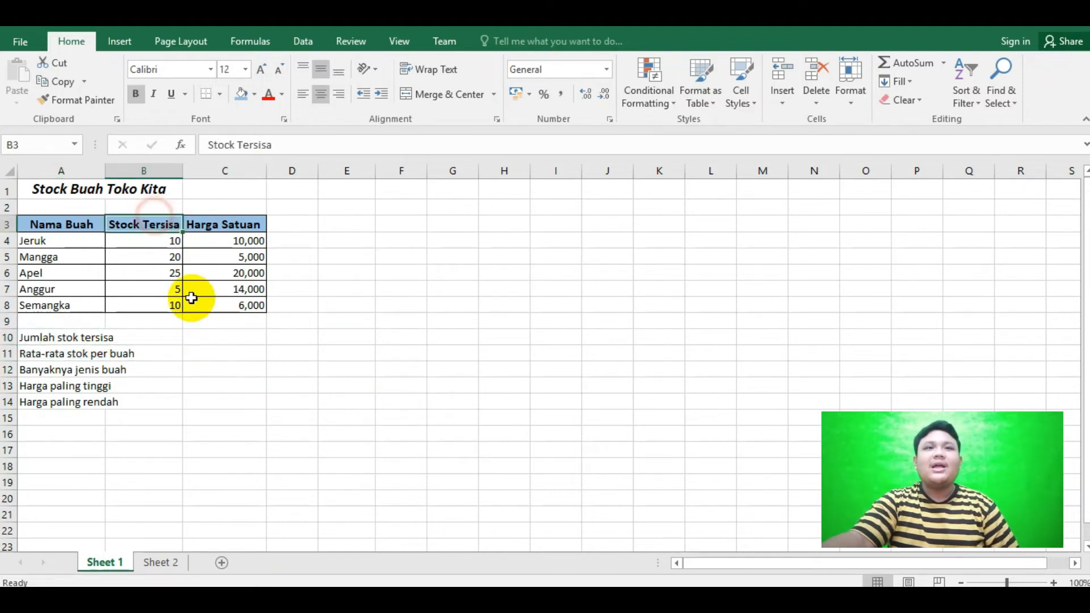
pyautogui.click(213, 341)
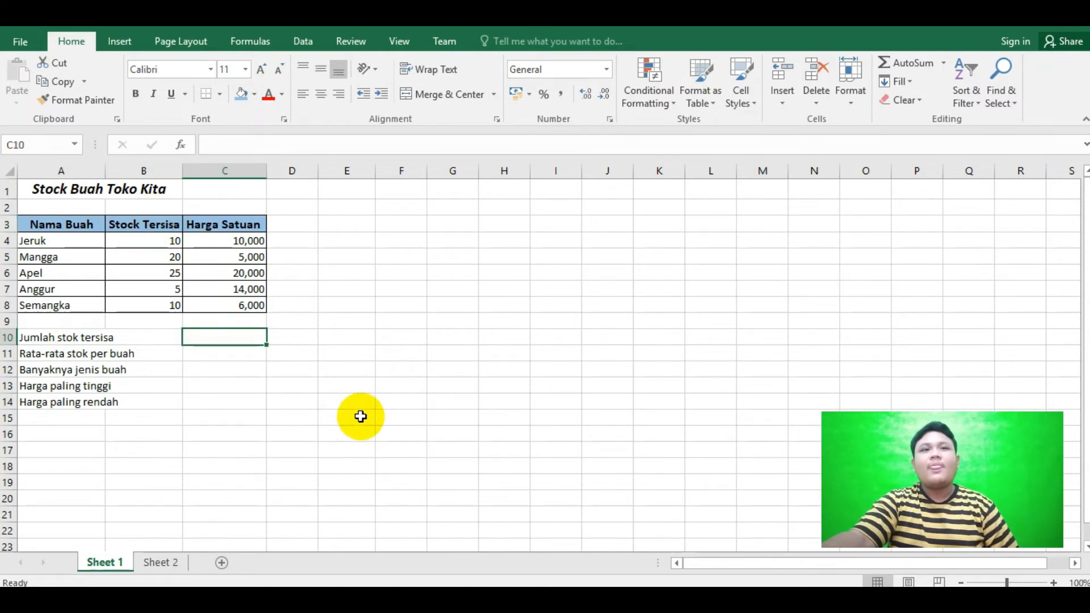
pyautogui.write('=')
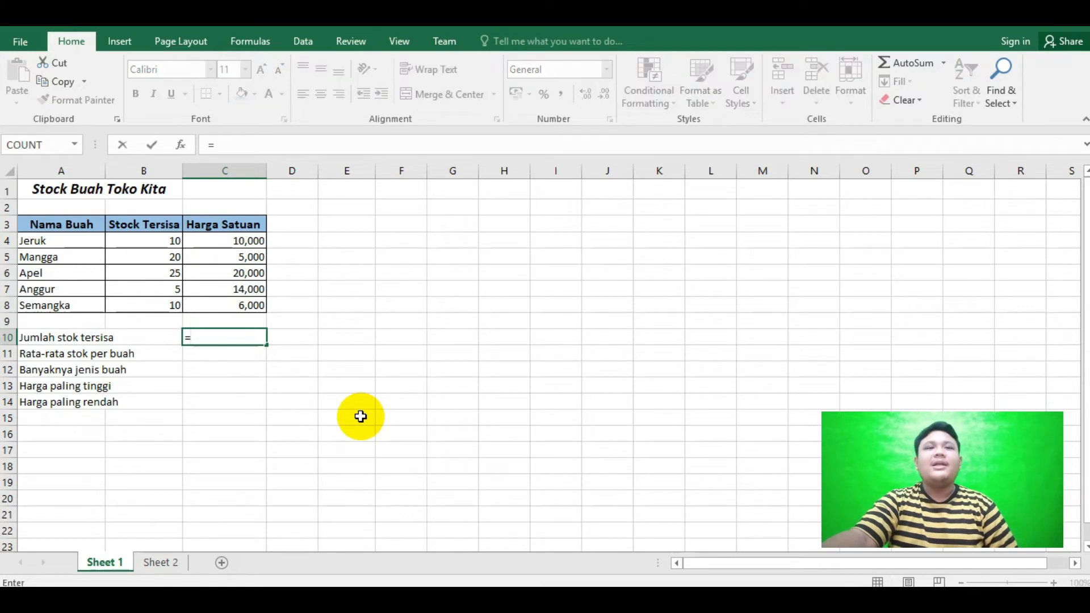
pyautogui.write('S')
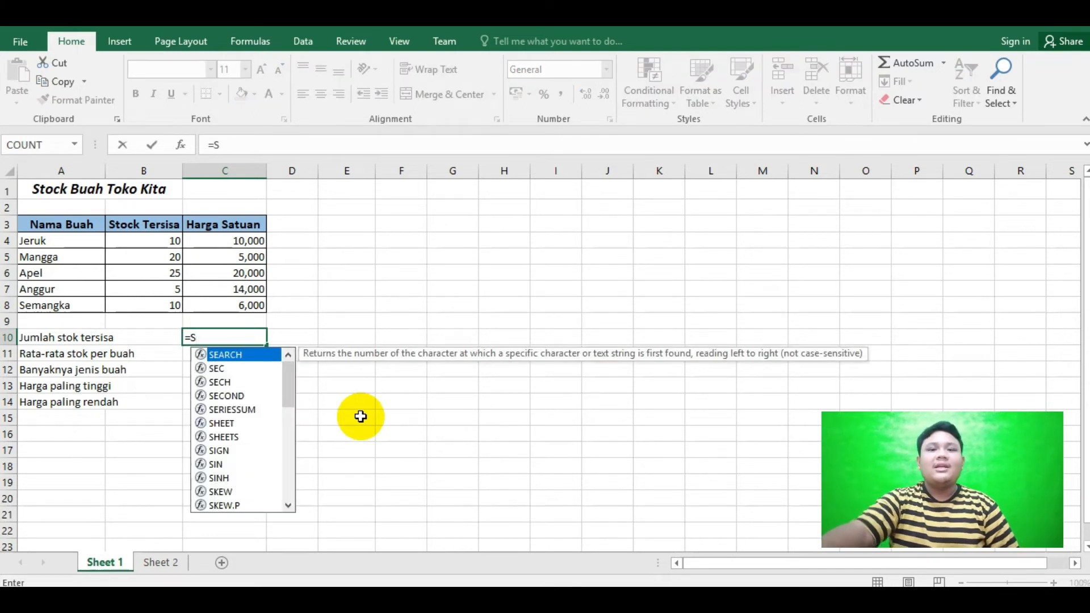
pyautogui.press('BackSpace')
pyautogui.write('sum')
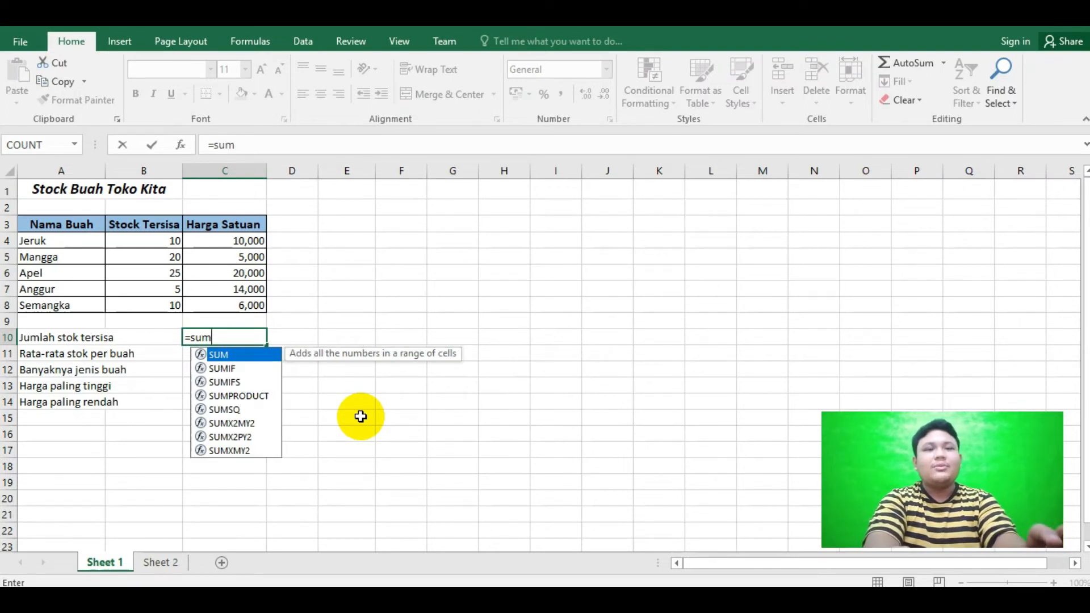
pyautogui.write('(')
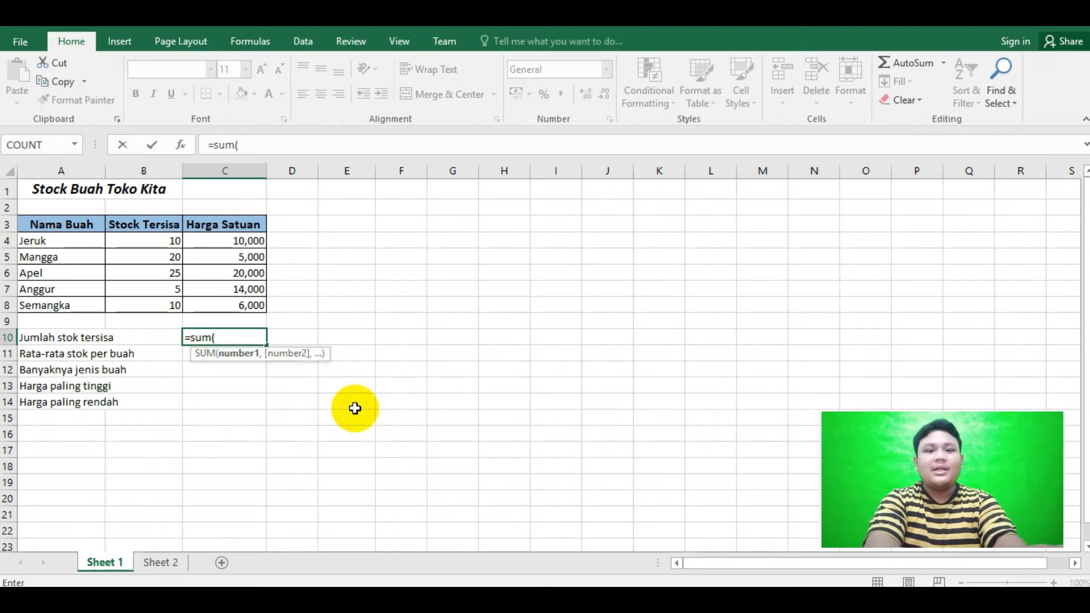
pyautogui.click(167, 242)
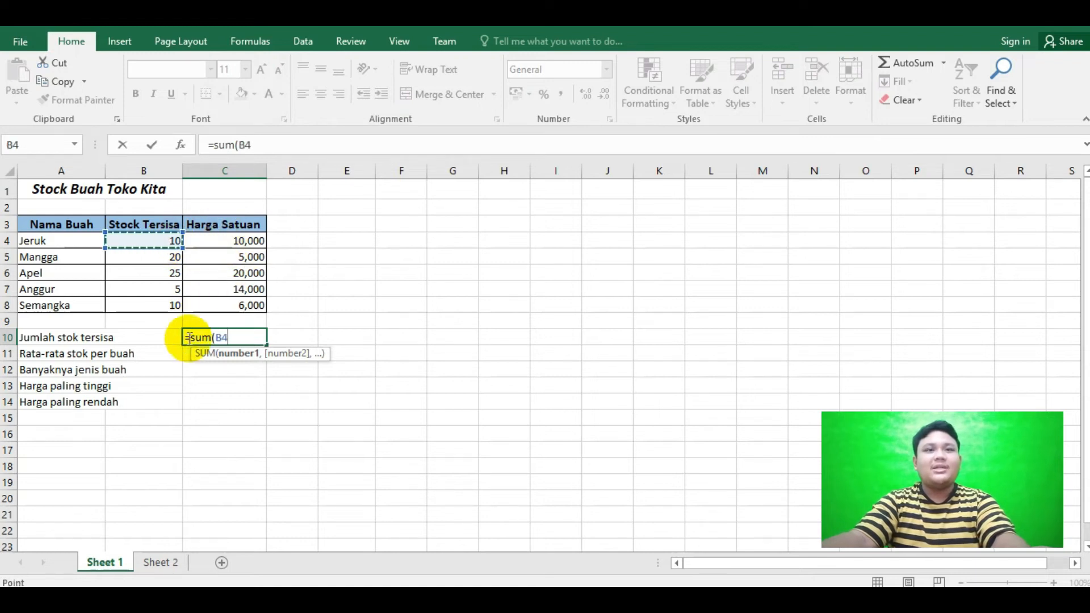
pyautogui.write(',')
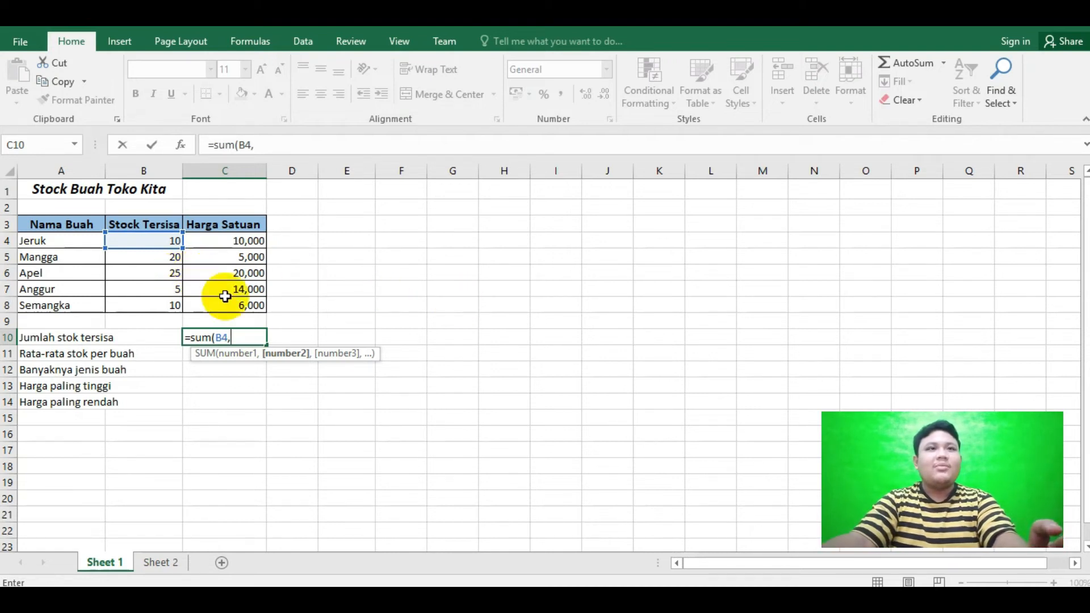
pyautogui.click(176, 272)
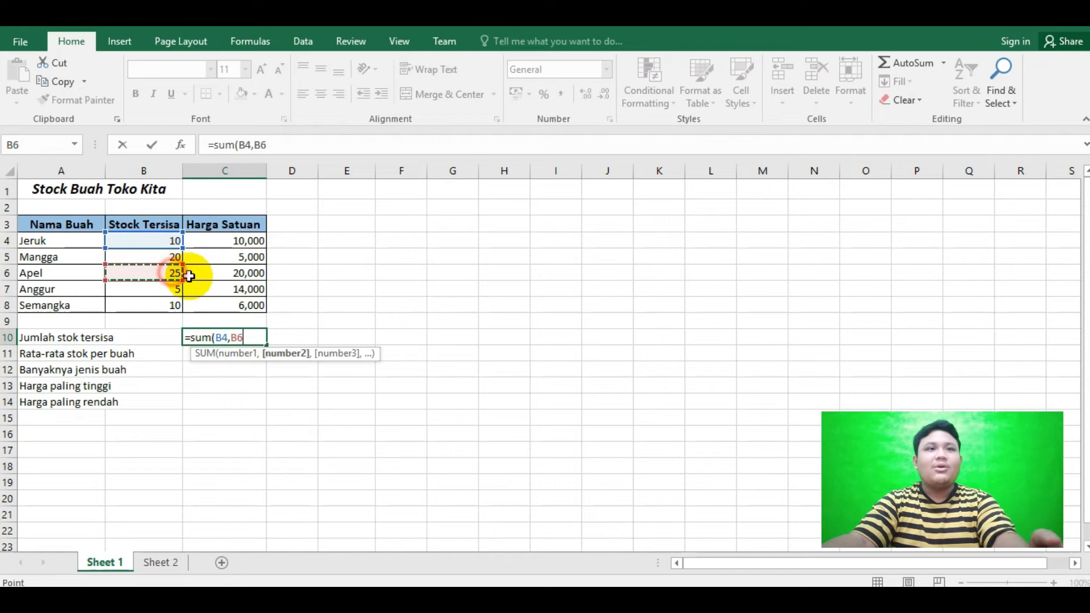
pyautogui.write(',')
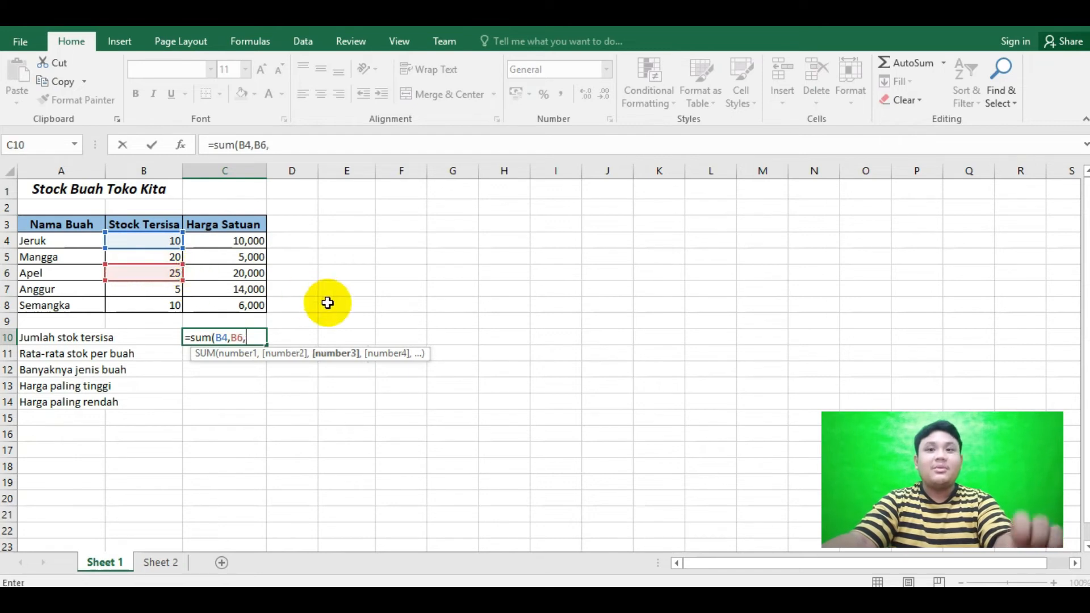
pyautogui.click(179, 306)
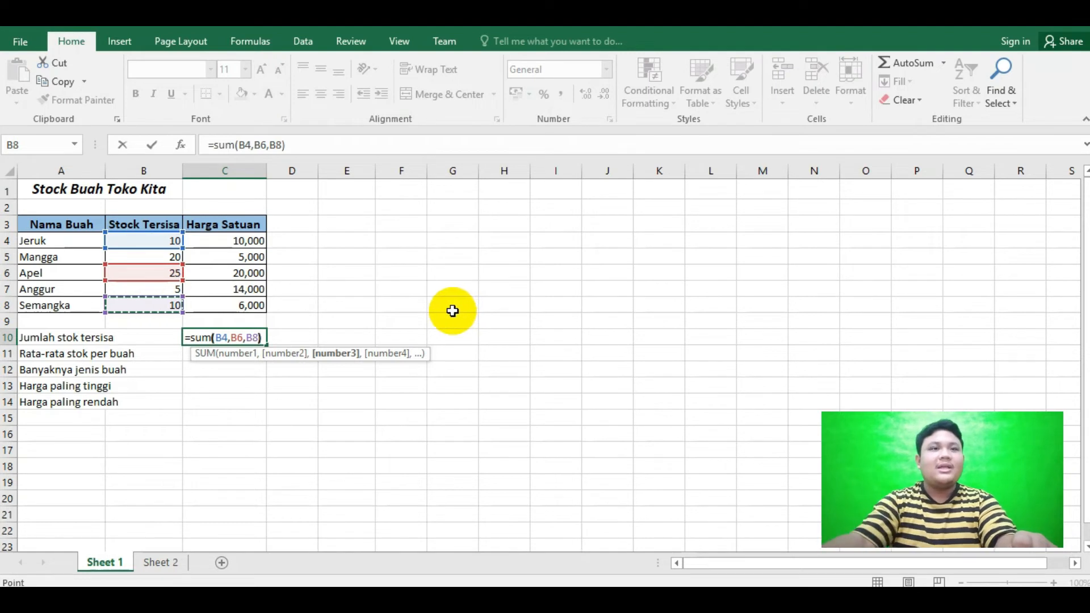
pyautogui.press('Return')
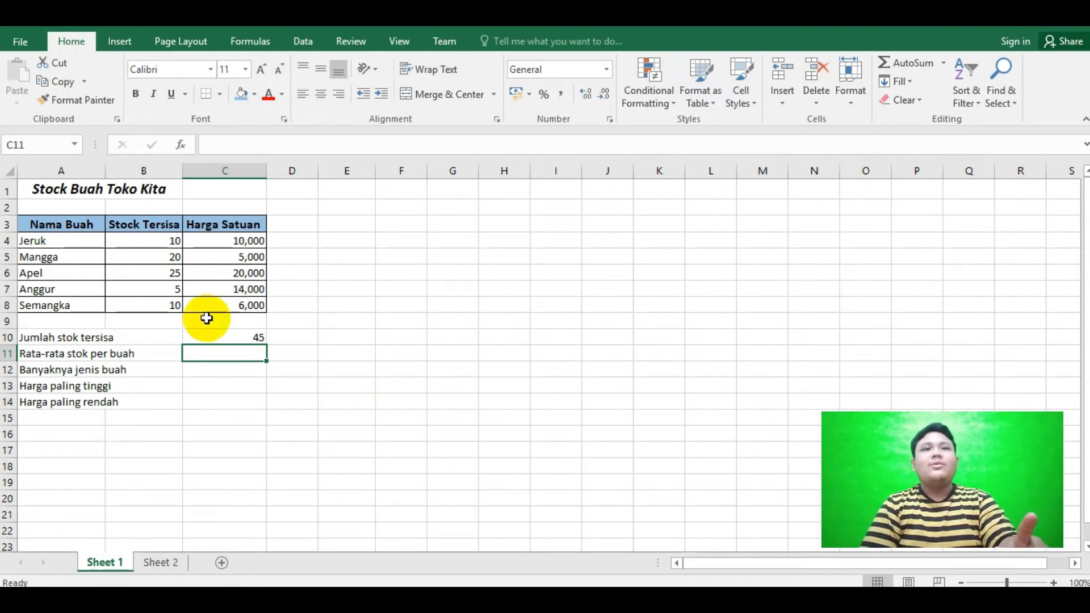
# - Replace the formula in cell C10 with =SUM(B4:B8) to total the remaining stock of all fruits
pyautogui.click(241, 338)
pyautogui.write('=')
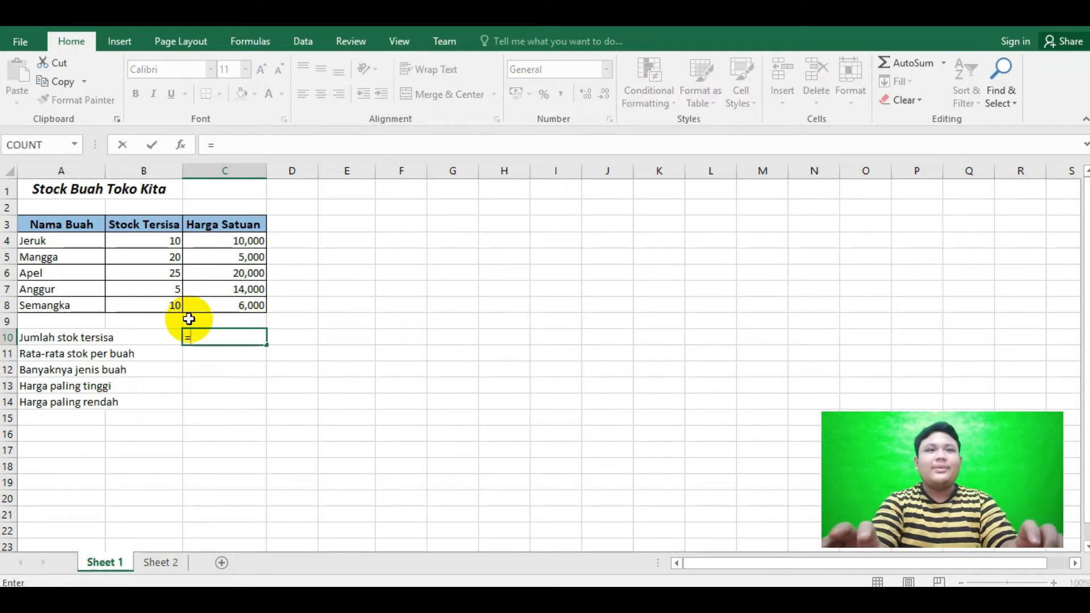
pyautogui.write('sum')
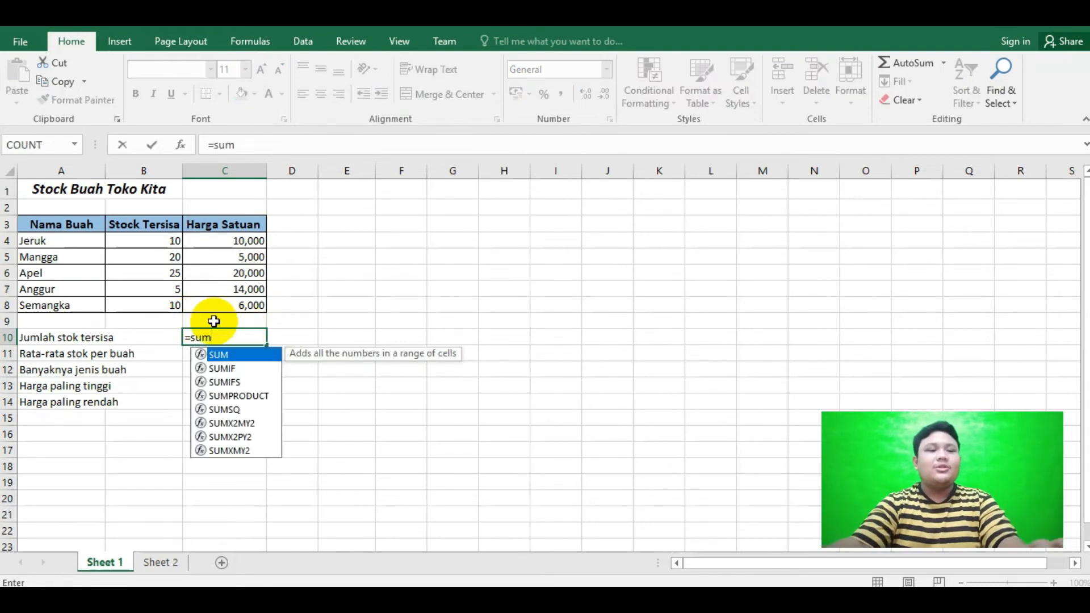
pyautogui.write('(')
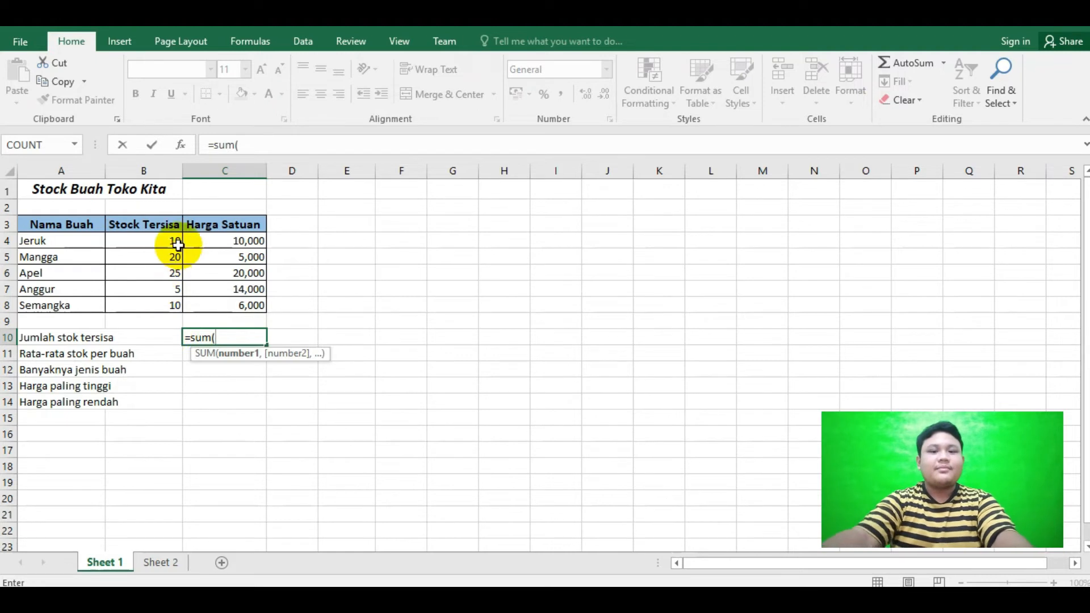
pyautogui.moveTo(171, 241); pyautogui.dragTo(174, 305)
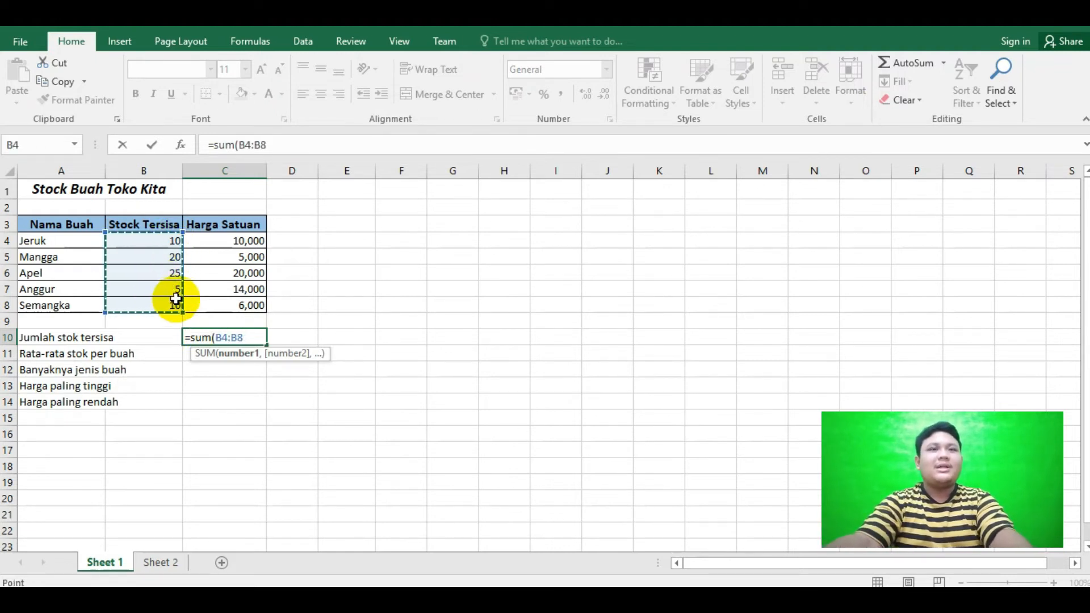
pyautogui.write(')')
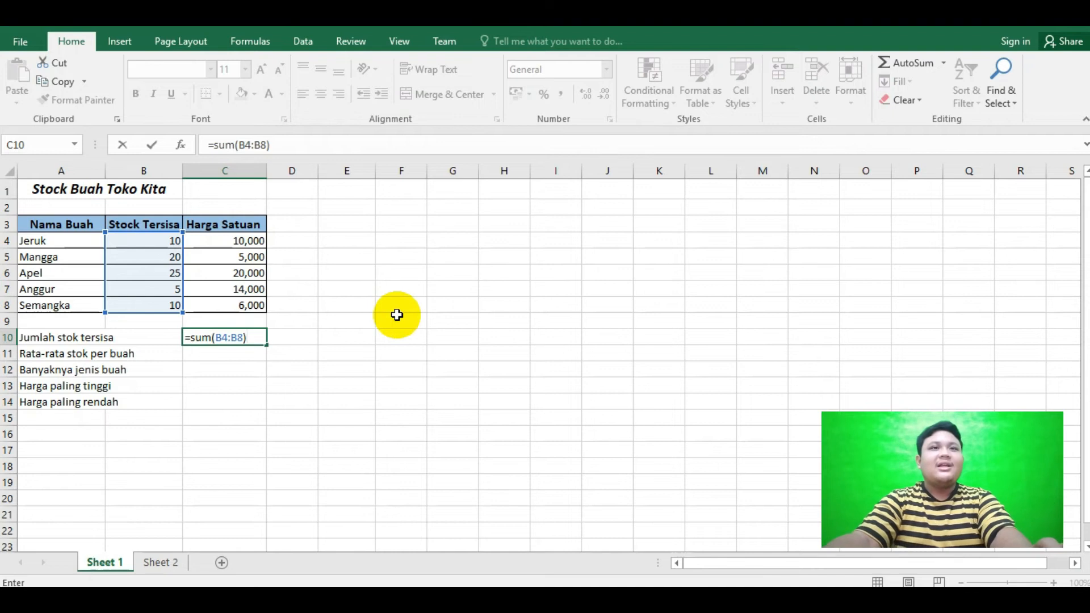
pyautogui.press('Return')
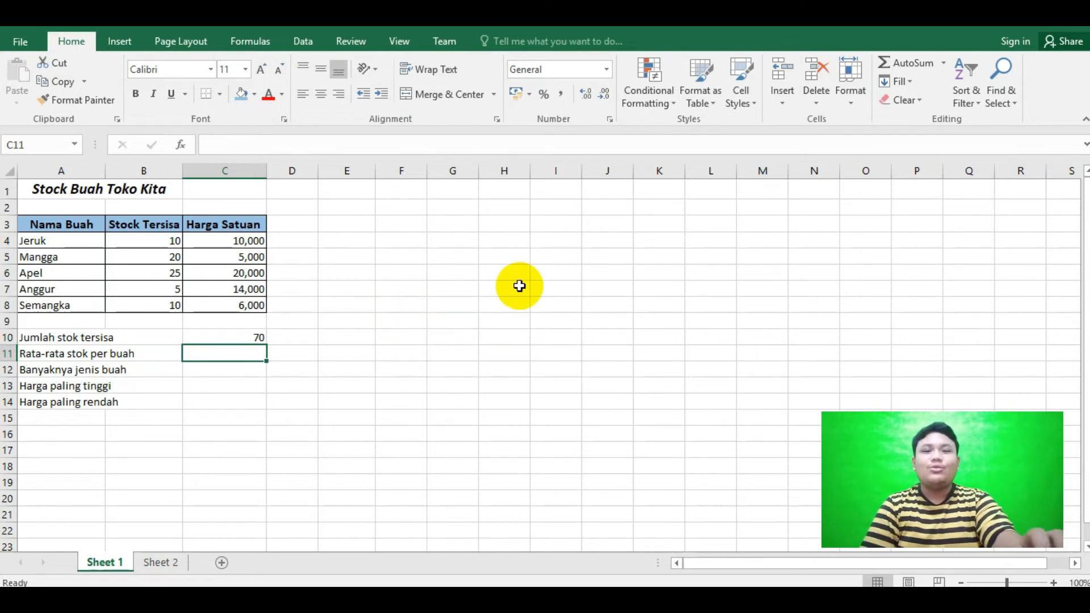
# - Enter the function name SUM as a note in cell D10 beside the stock total
pyautogui.press('Up')
pyautogui.press('Right')
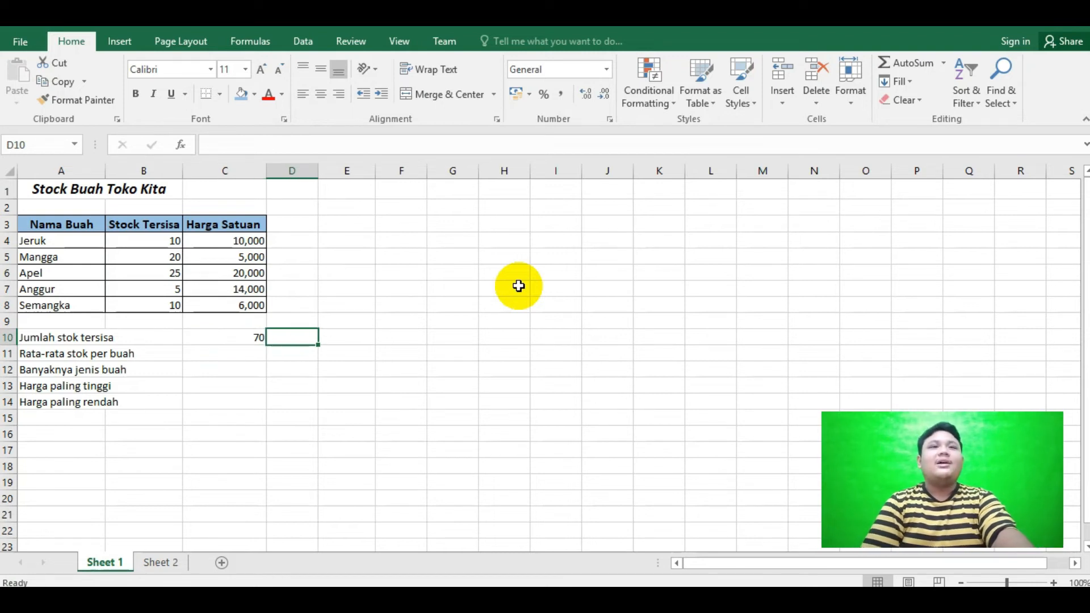
pyautogui.write('S')
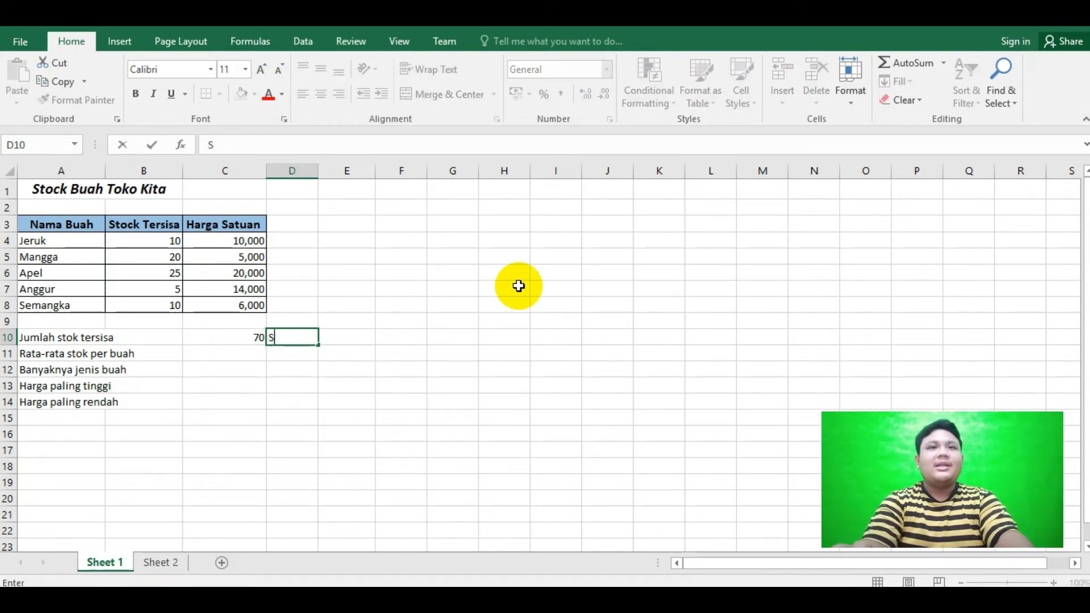
pyautogui.write('UM')
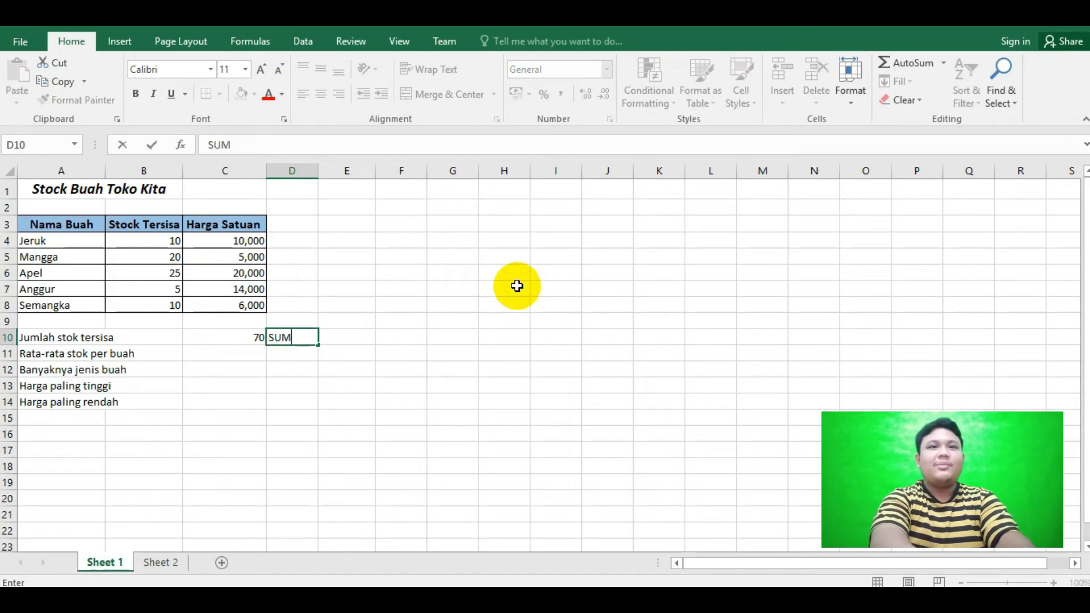
pyautogui.press('Return')
pyautogui.press('Left')
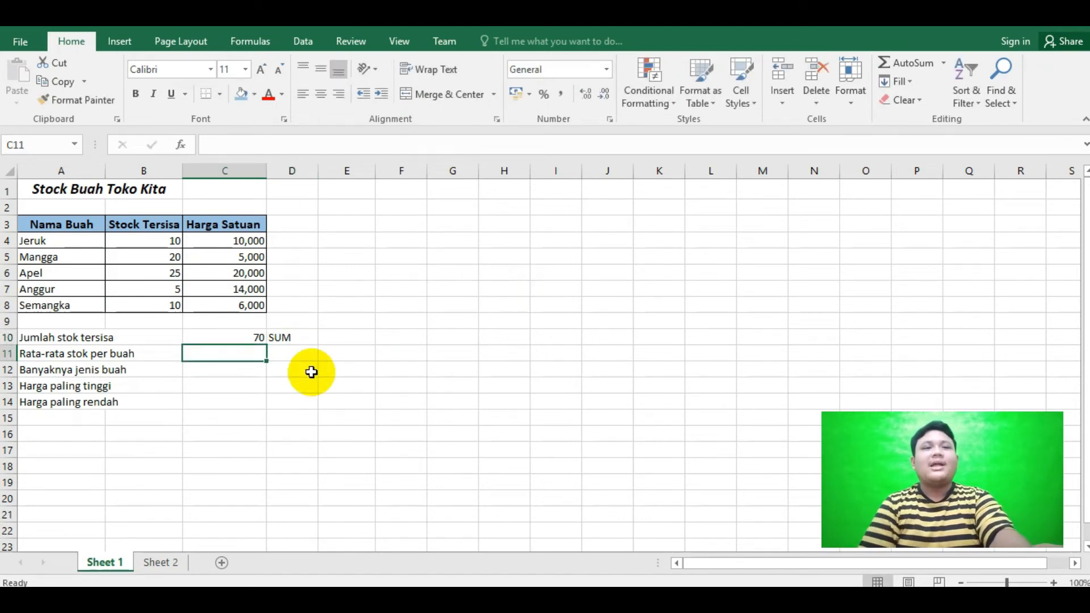
# - Enter =AVERAGE(B4:B8) in cell C11 to calculate the Rata-rata stok per buah
pyautogui.click(110, 353)
pyautogui.click(230, 355)
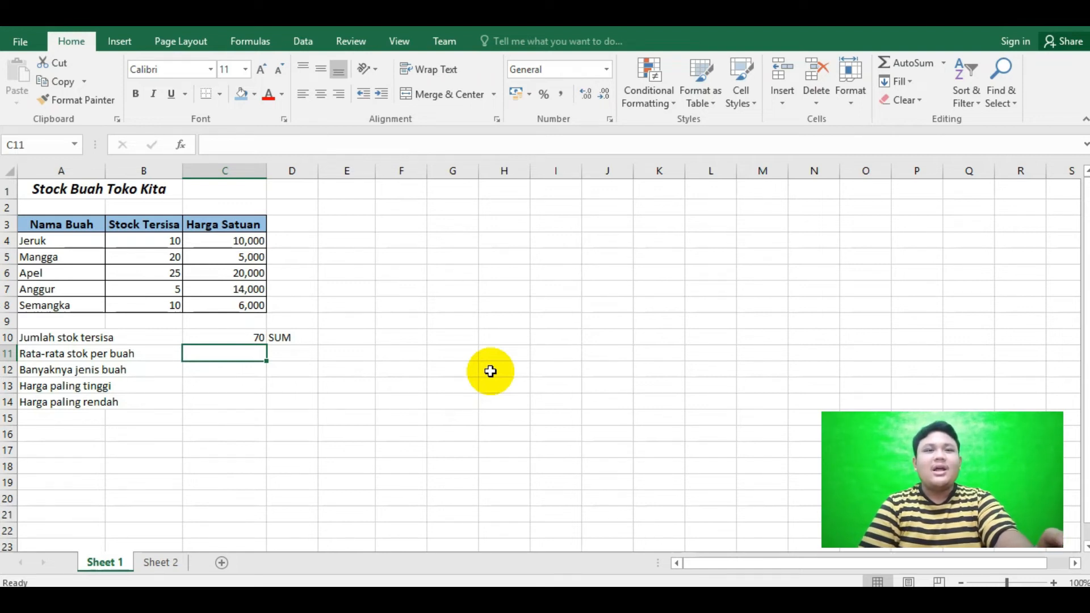
pyautogui.write('=')
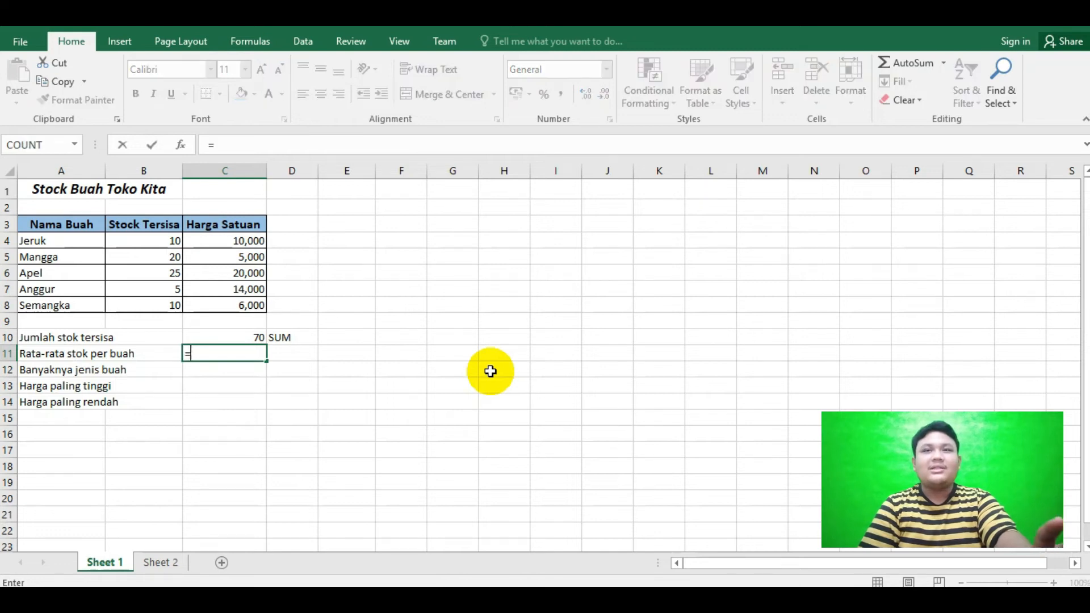
pyautogui.write('av')
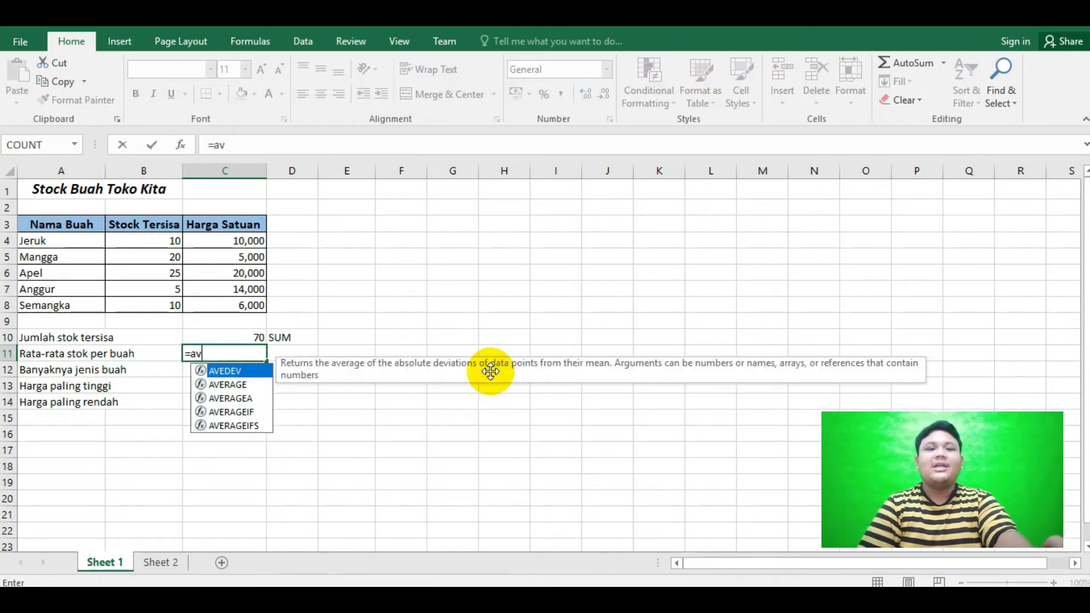
pyautogui.write('e')
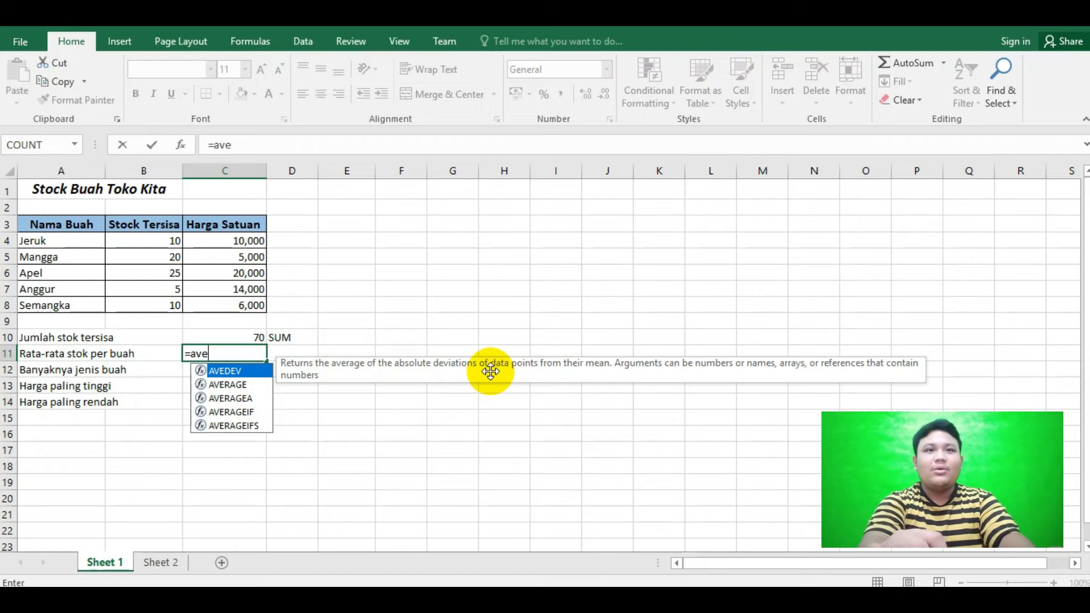
pyautogui.write('rage')
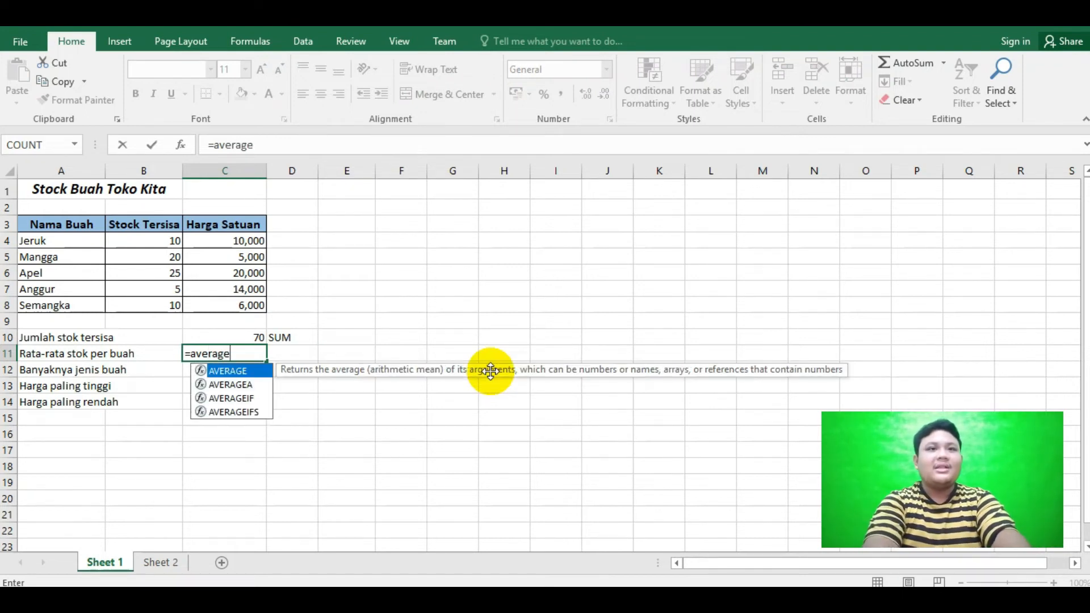
pyautogui.write('(')
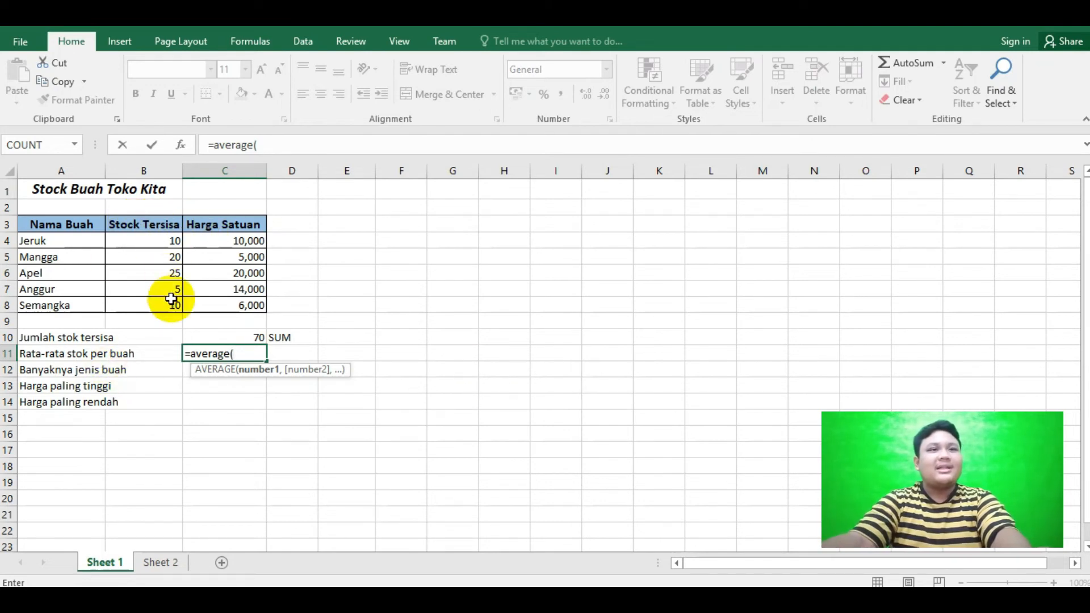
pyautogui.moveTo(165, 239); pyautogui.dragTo(165, 305)
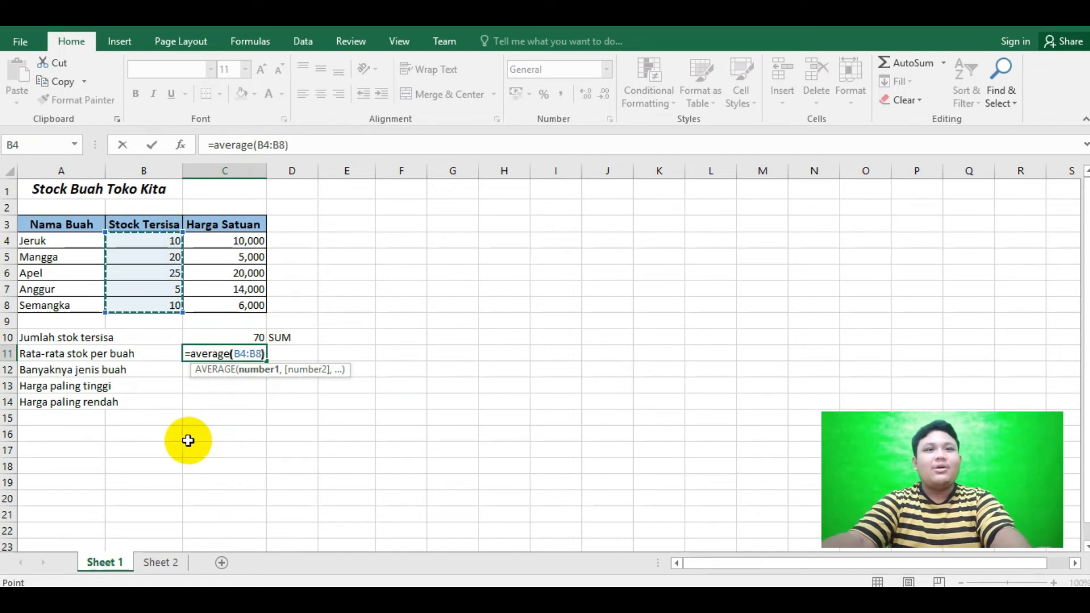
pyautogui.press('Return')
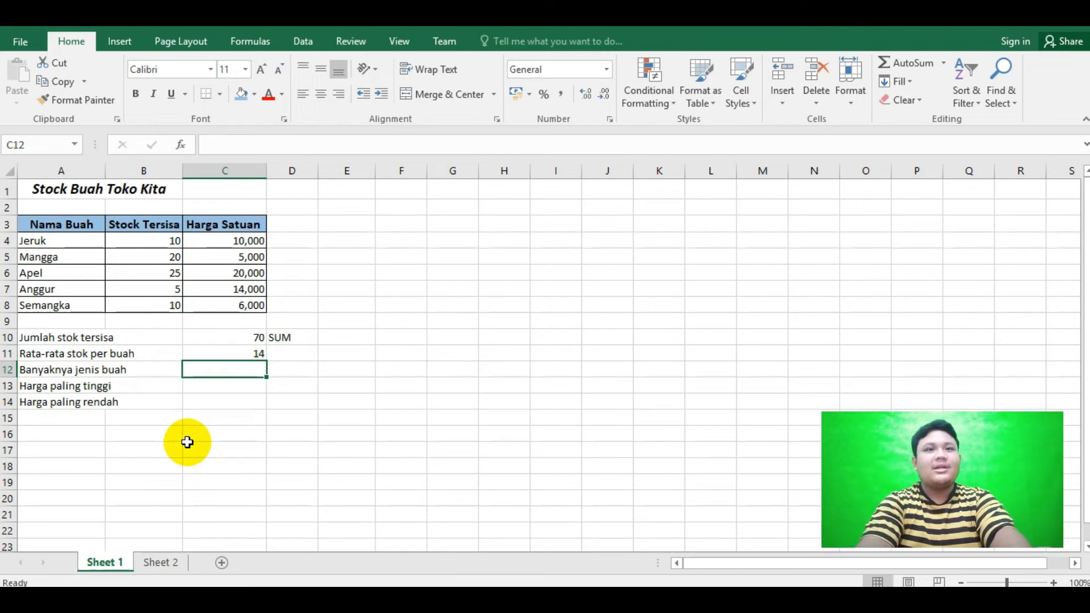
# - Enter the function name AVERAGE as a note in cell D11 beside the average stock
pyautogui.press('Up')
pyautogui.press('Down')
pyautogui.press('Up')
pyautogui.press('Right')
pyautogui.write('AVERAGE')
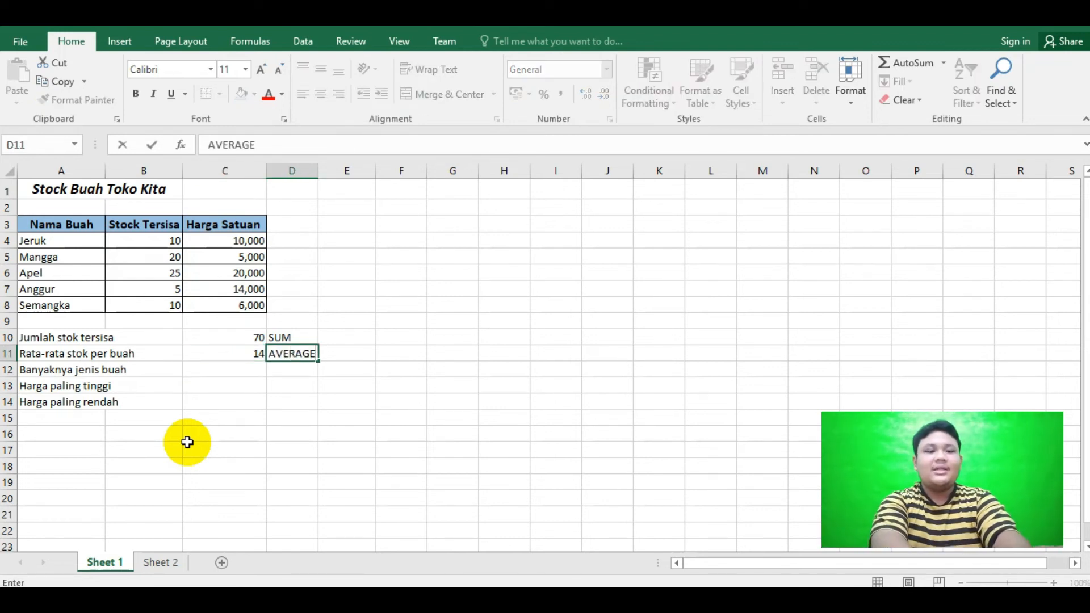
pyautogui.press('Return')
pyautogui.press('Left')
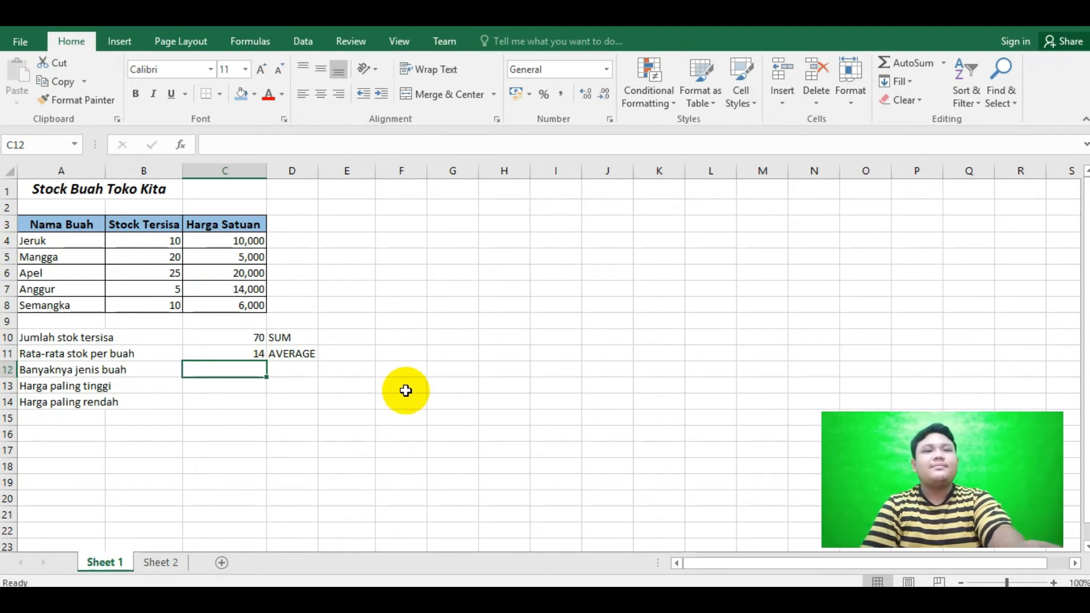
pyautogui.click(136, 366)
pyautogui.click(223, 367)
pyautogui.moveTo(33, 241); pyautogui.dragTo(59, 301)
pyautogui.click(327, 386)
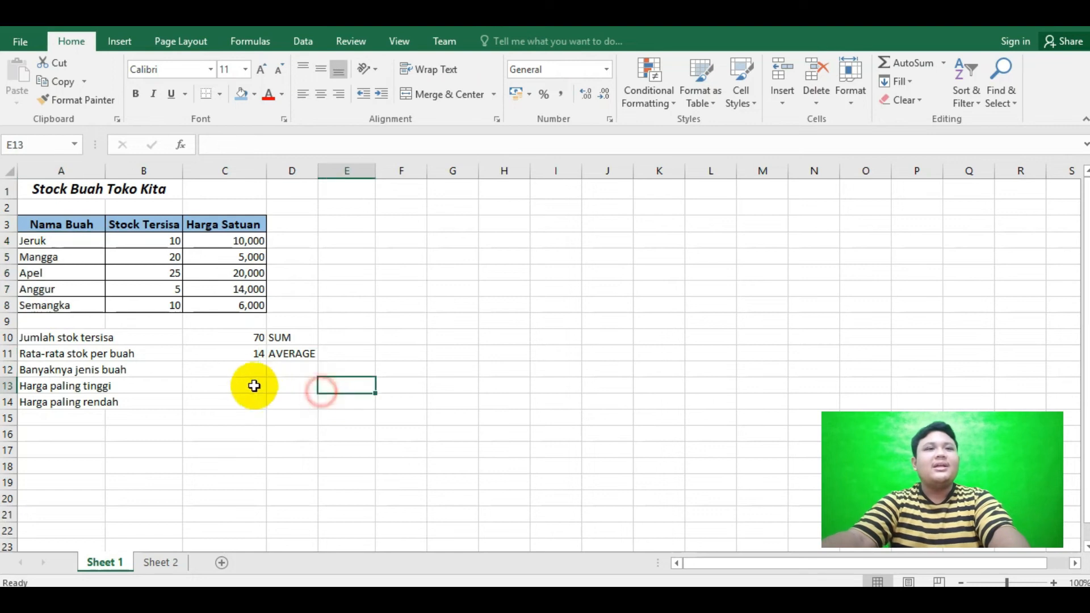
# - Enter =COUNT(B4:B8) in cell C12 to count the fruit types from the numeric Stock Tersisa column
pyautogui.click(250, 370)
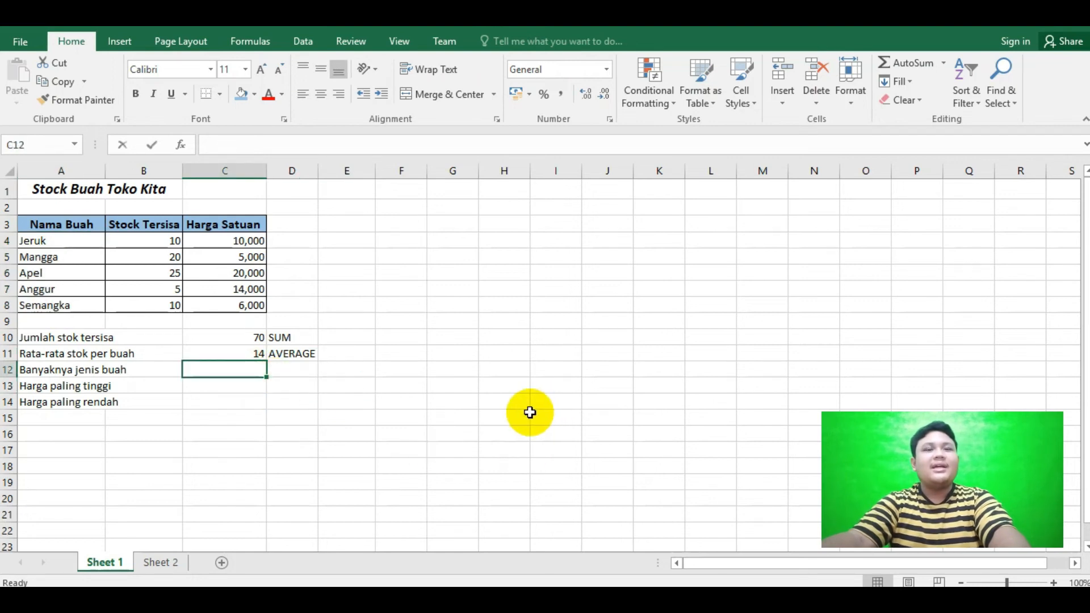
pyautogui.write('=')
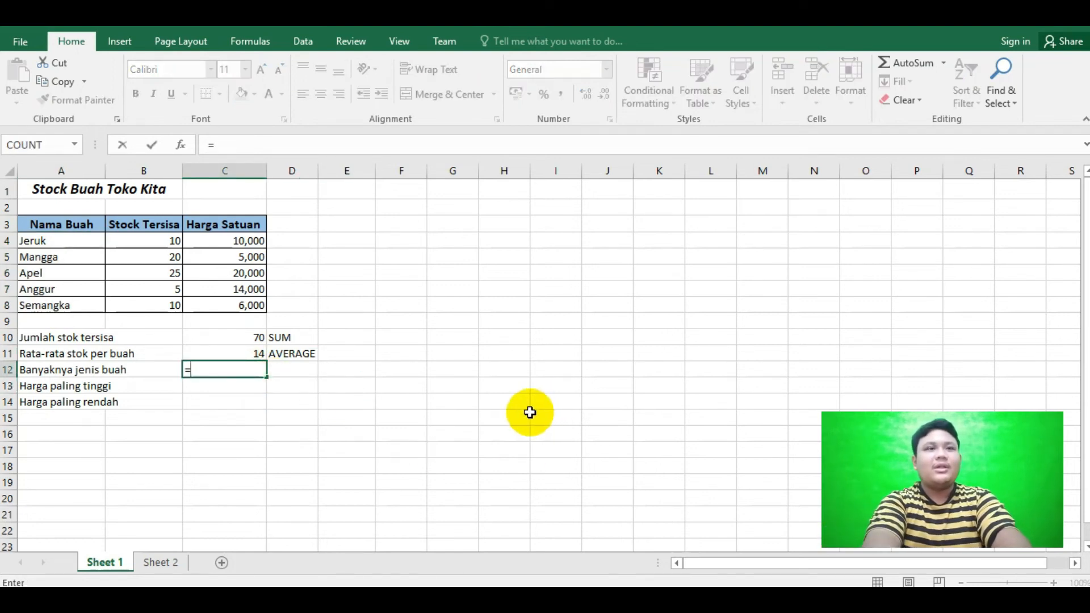
pyautogui.write('count')
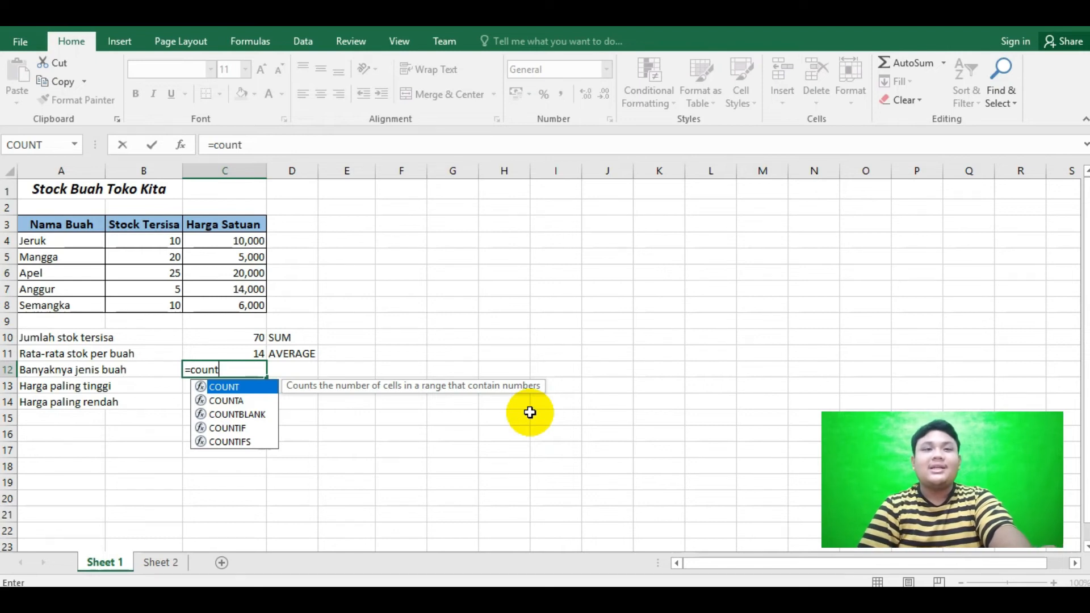
pyautogui.write('(')
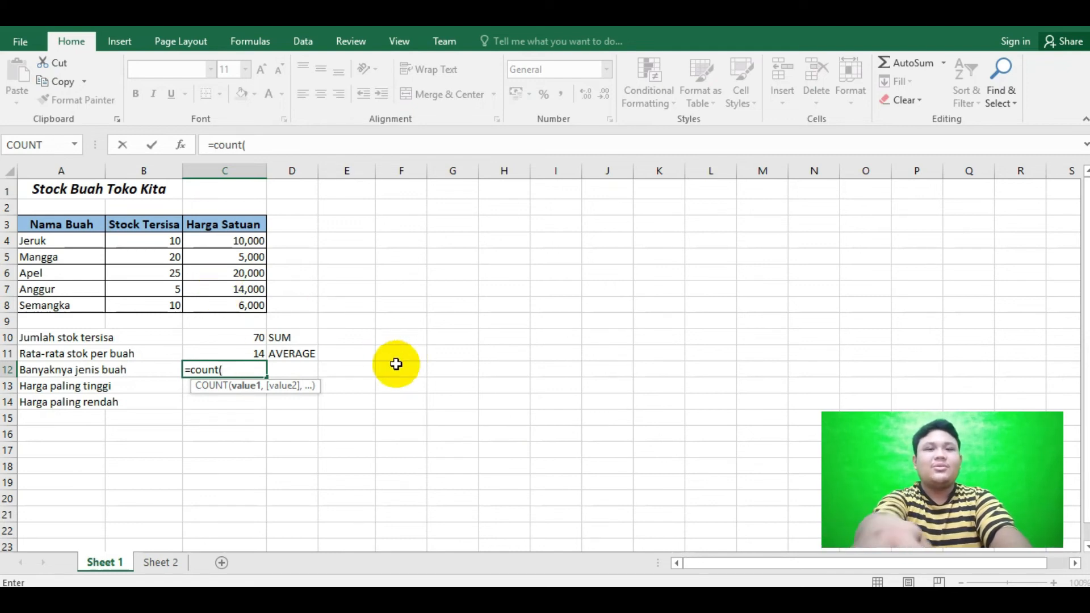
pyautogui.moveTo(163, 239); pyautogui.dragTo(167, 307)
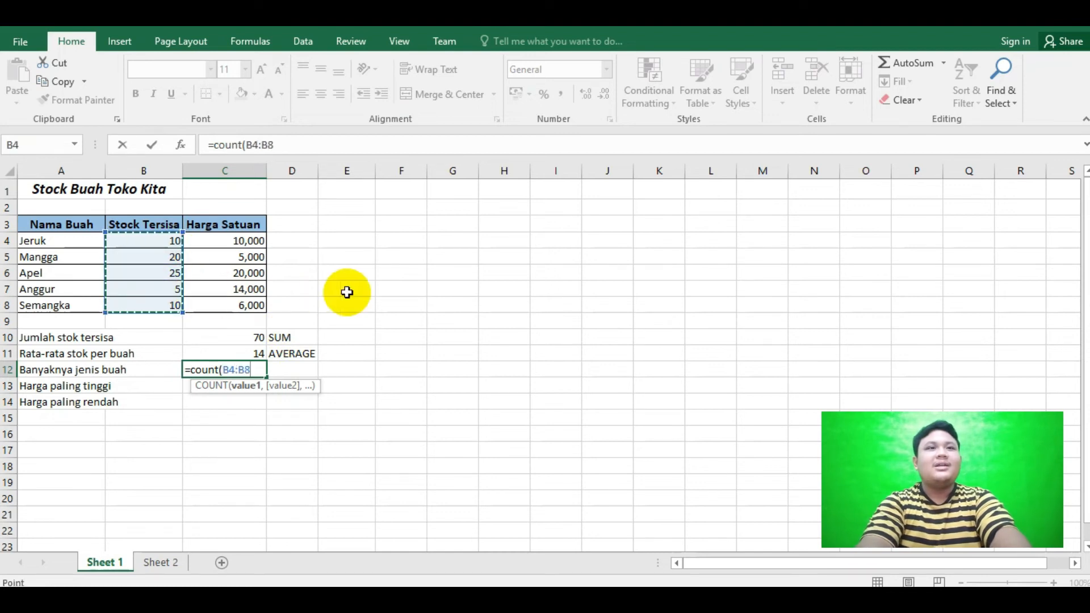
pyautogui.write(')')
pyautogui.press('Return')
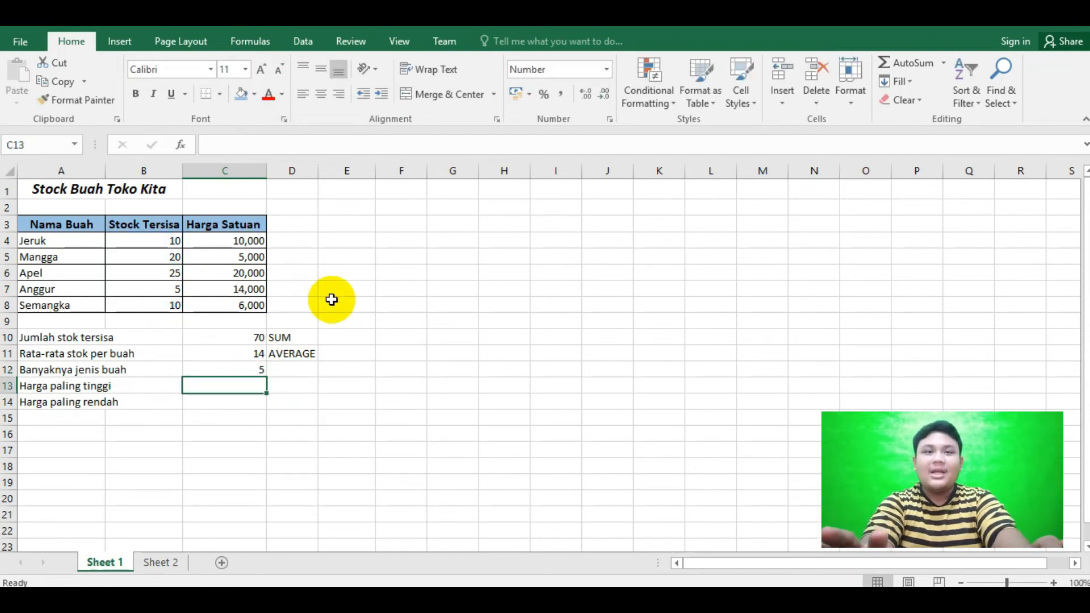
# - Try counting the fruit names instead by replacing the formula in cell C12 with =COUNT(A4:A8)
pyautogui.press('Up')
pyautogui.write('=')
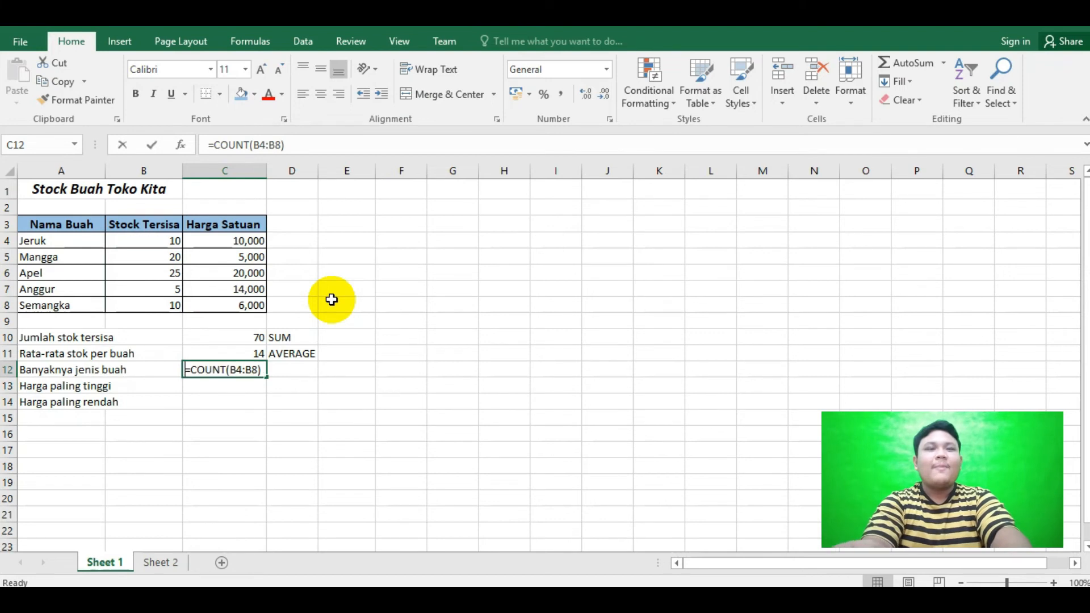
pyautogui.write('count')
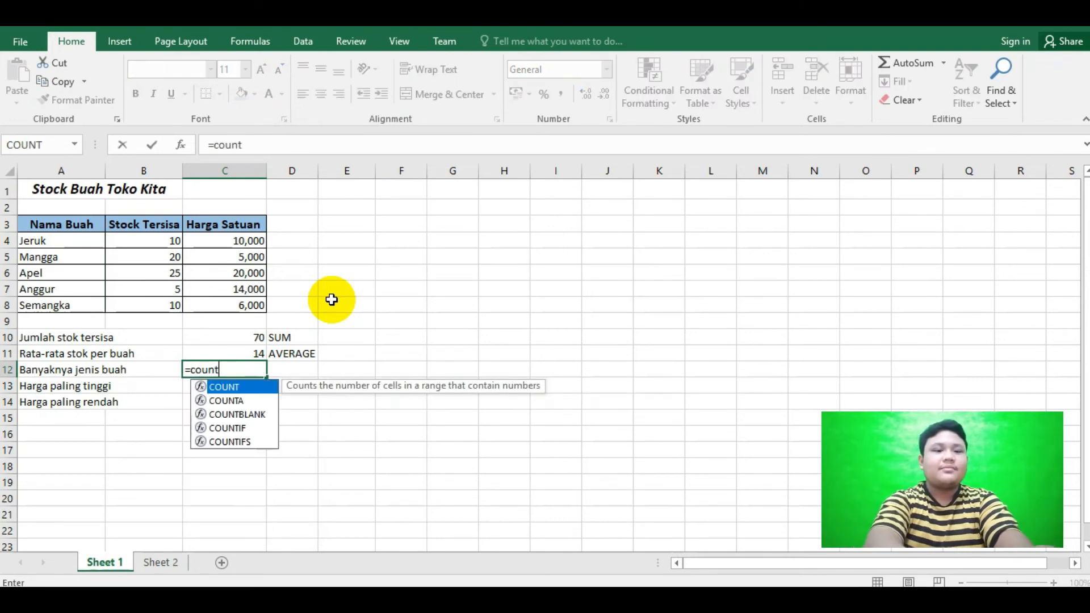
pyautogui.write('a')
pyautogui.press('BackSpace')
pyautogui.press('BackSpace')
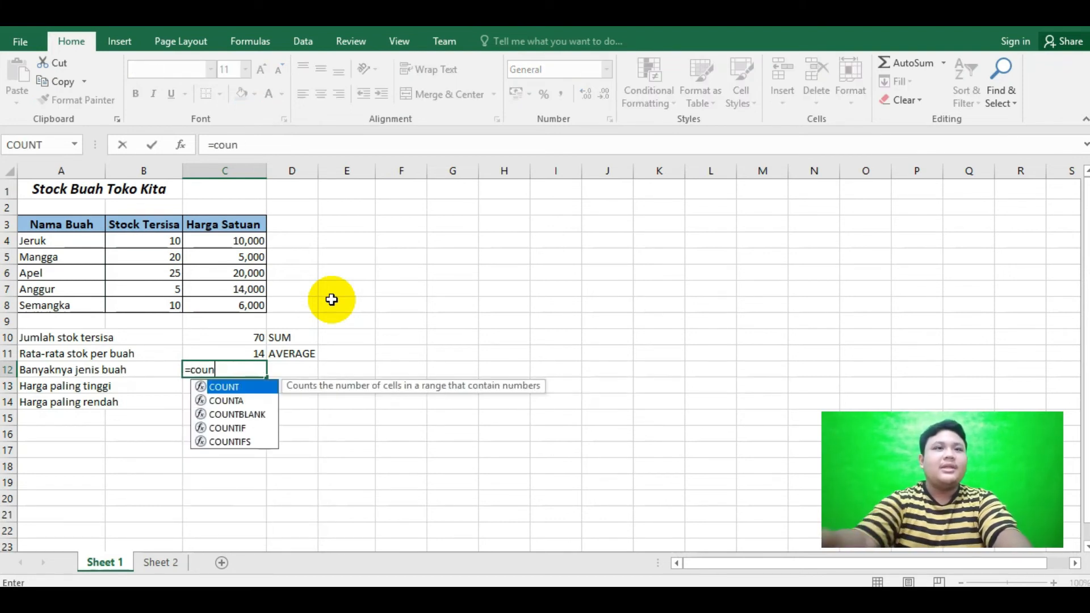
pyautogui.write('t(')
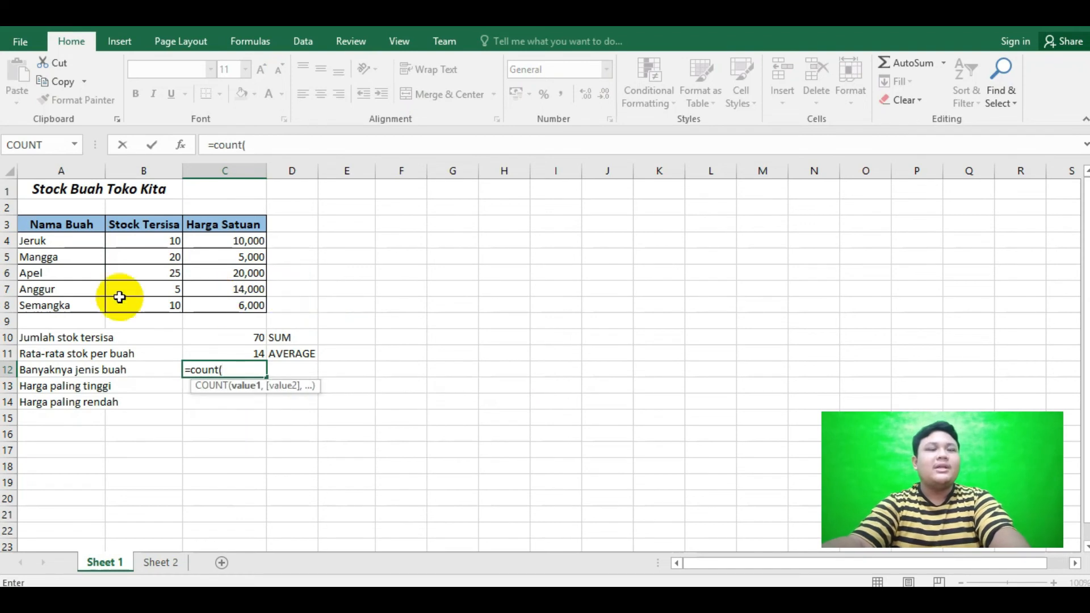
pyautogui.moveTo(87, 248); pyautogui.dragTo(62, 305)
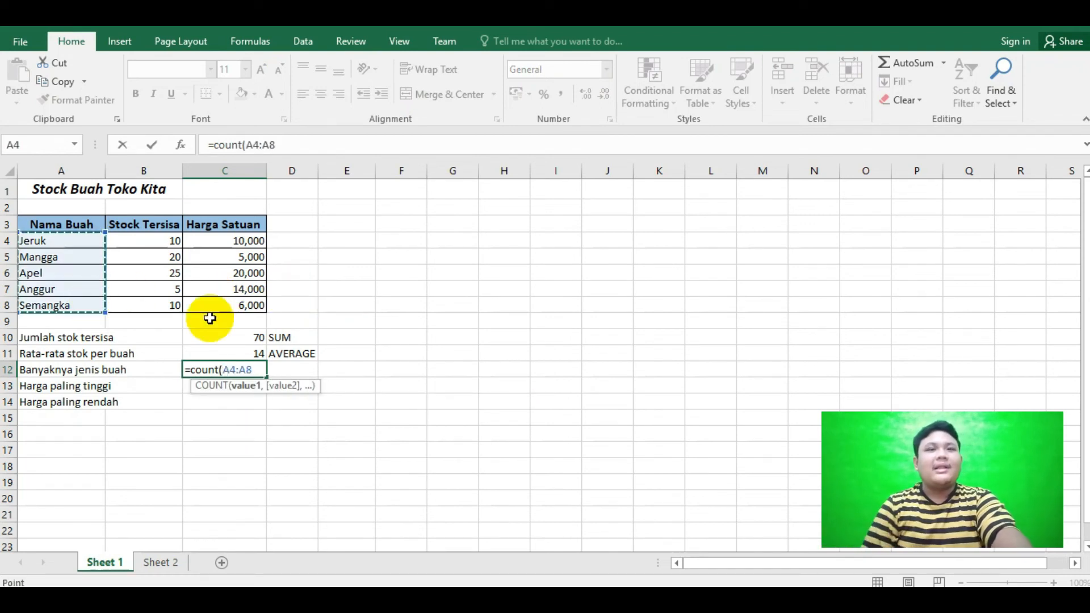
pyautogui.press('Return')
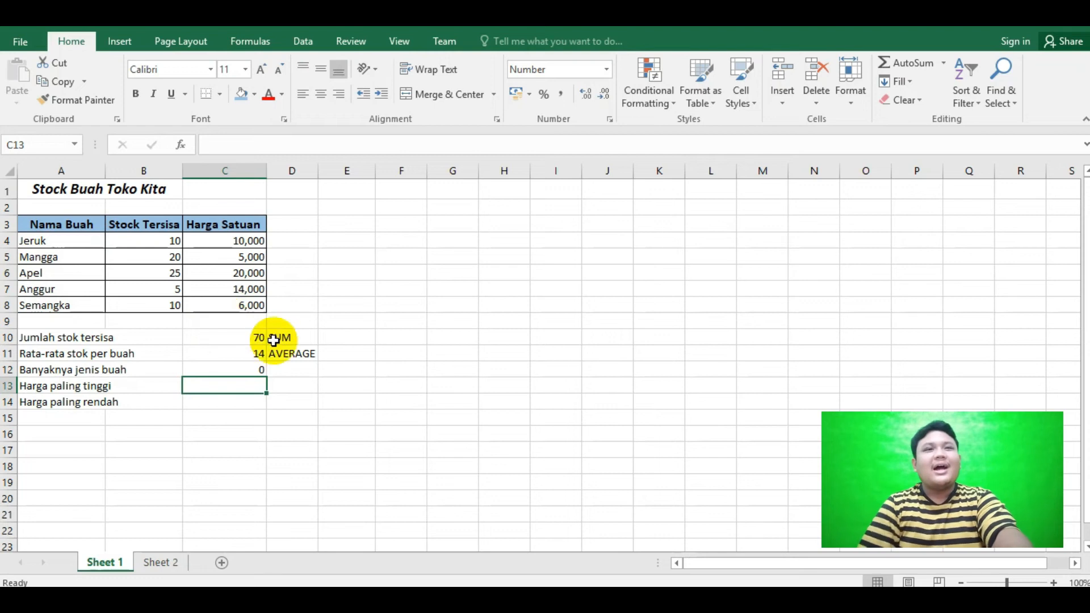
# - Replace the formula in cell C12 with =COUNTA(A4:A8) to count the text entries under Nama Buah
pyautogui.click(260, 373)
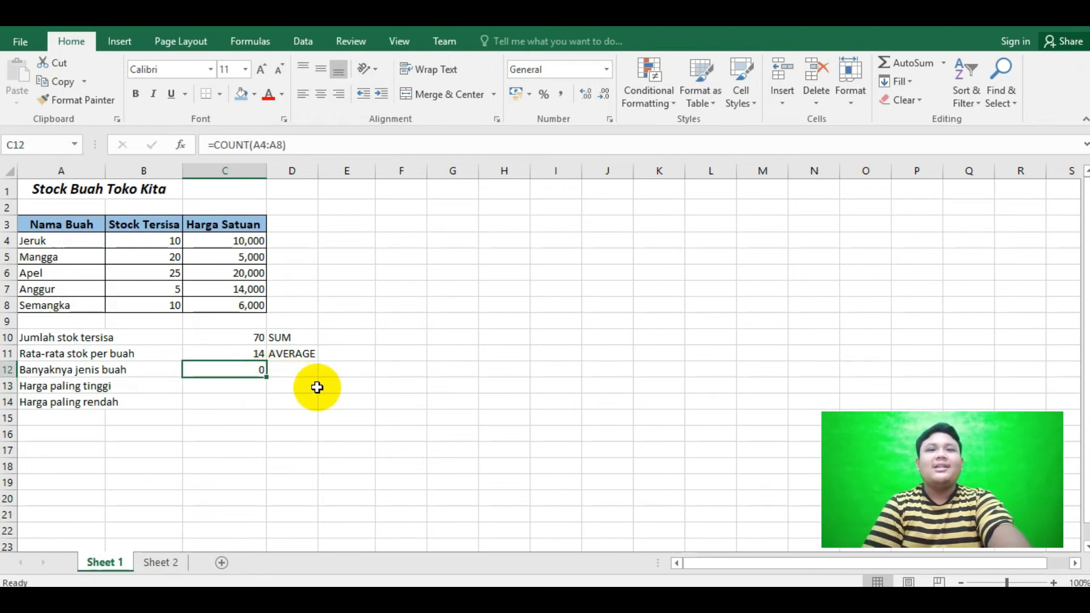
pyautogui.write('=')
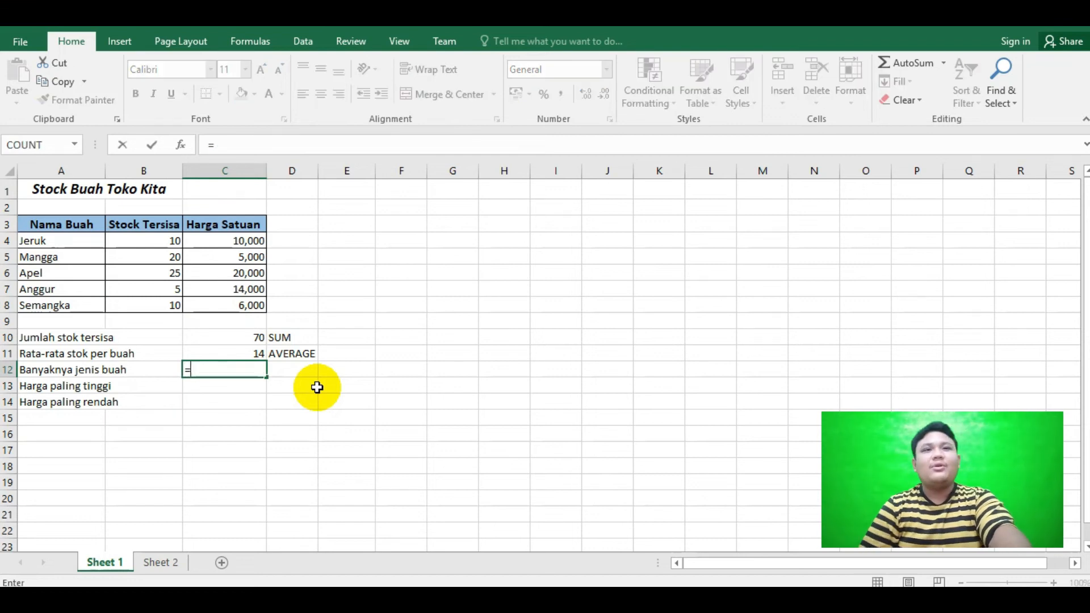
pyautogui.write('counta(')
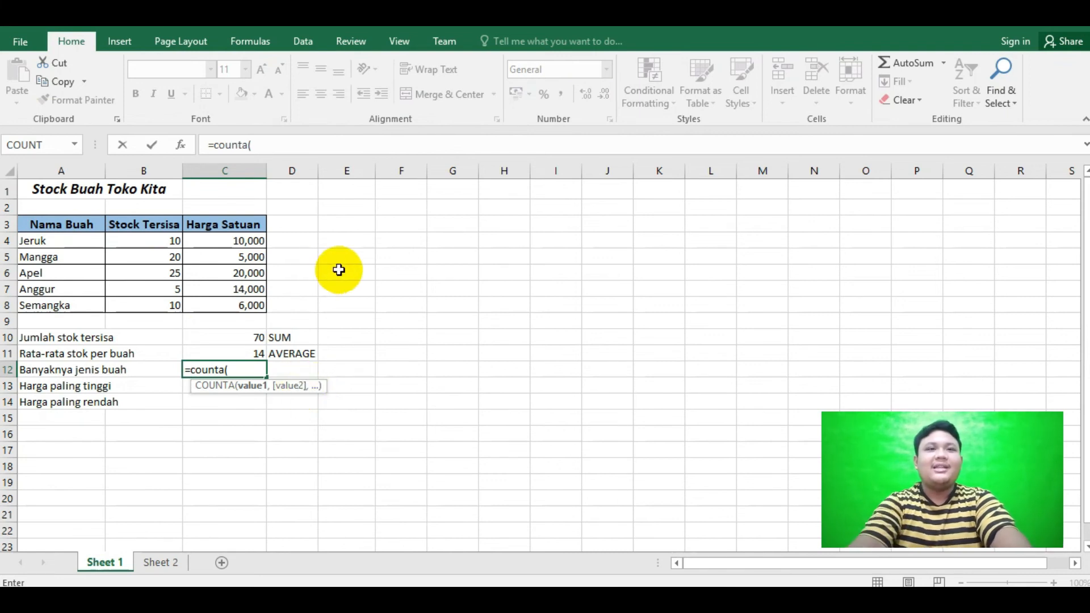
pyautogui.moveTo(85, 245); pyautogui.dragTo(81, 304)
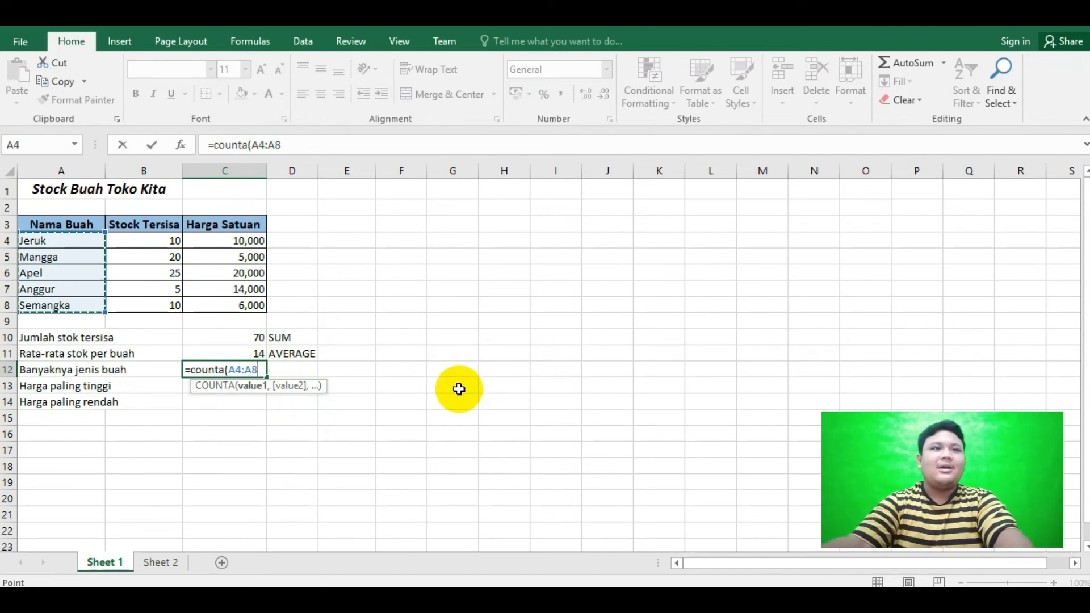
pyautogui.write(')')
pyautogui.press('Return')
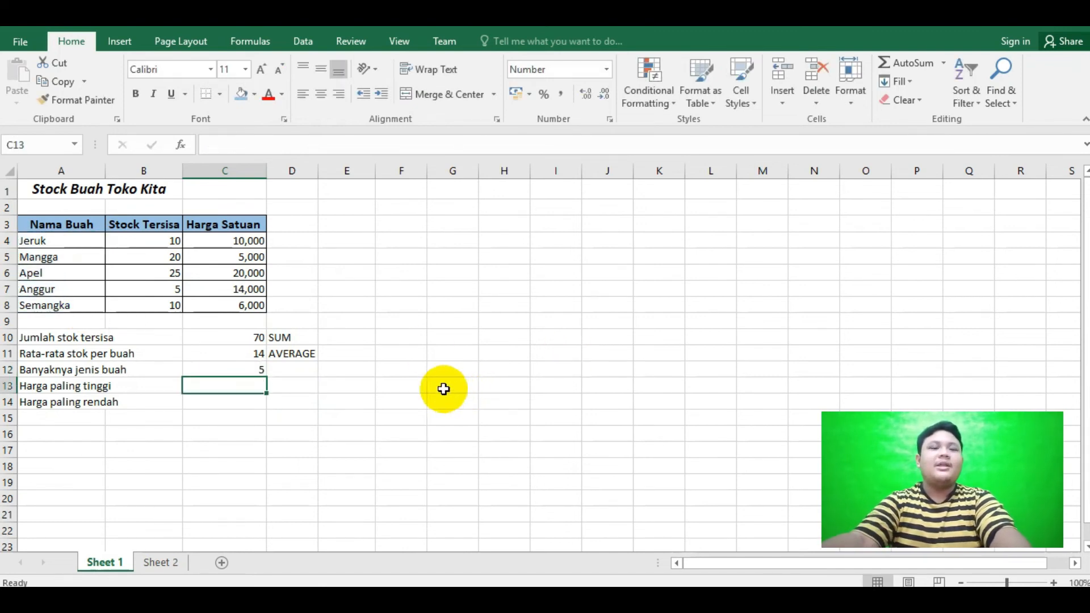
# - Enter the note COUNT & COUNTA in cell D12 beside the number of fruit types
pyautogui.click(275, 376)
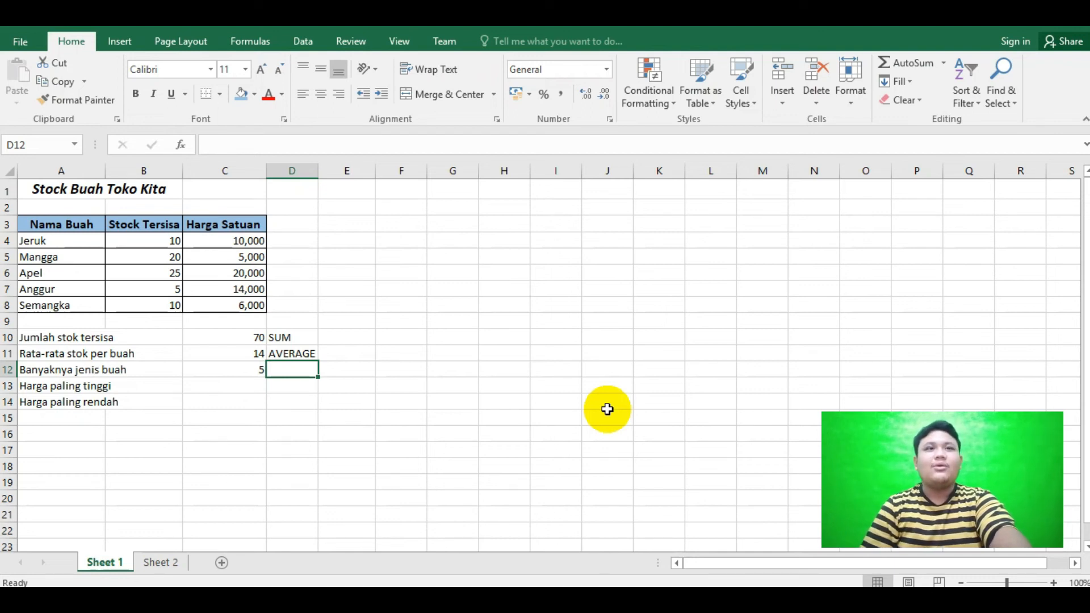
pyautogui.write('COUNT')
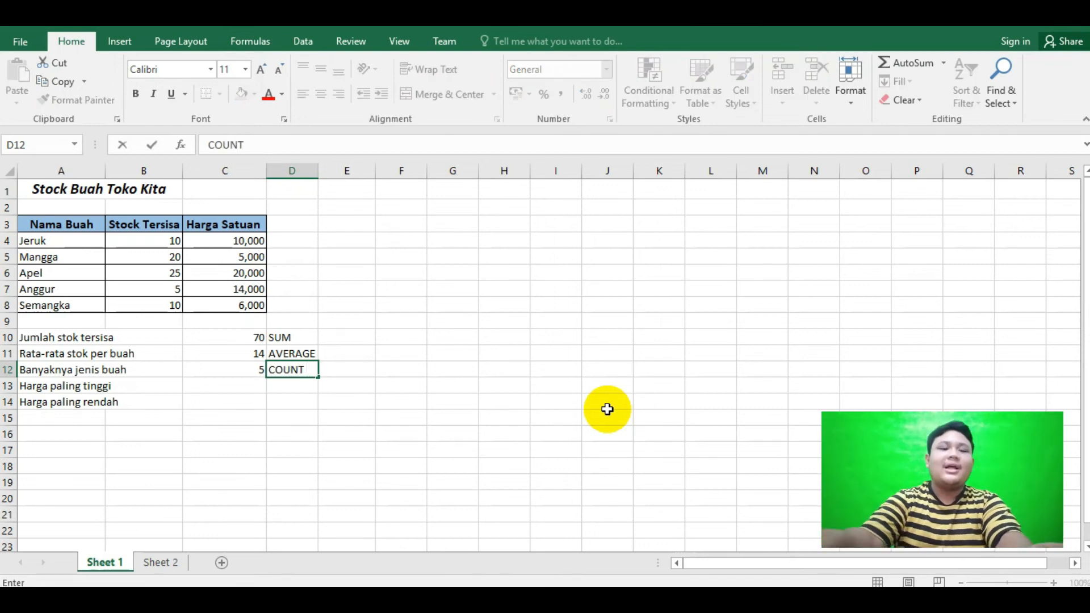
pyautogui.write(' & COUNTA')
pyautogui.press('Return')
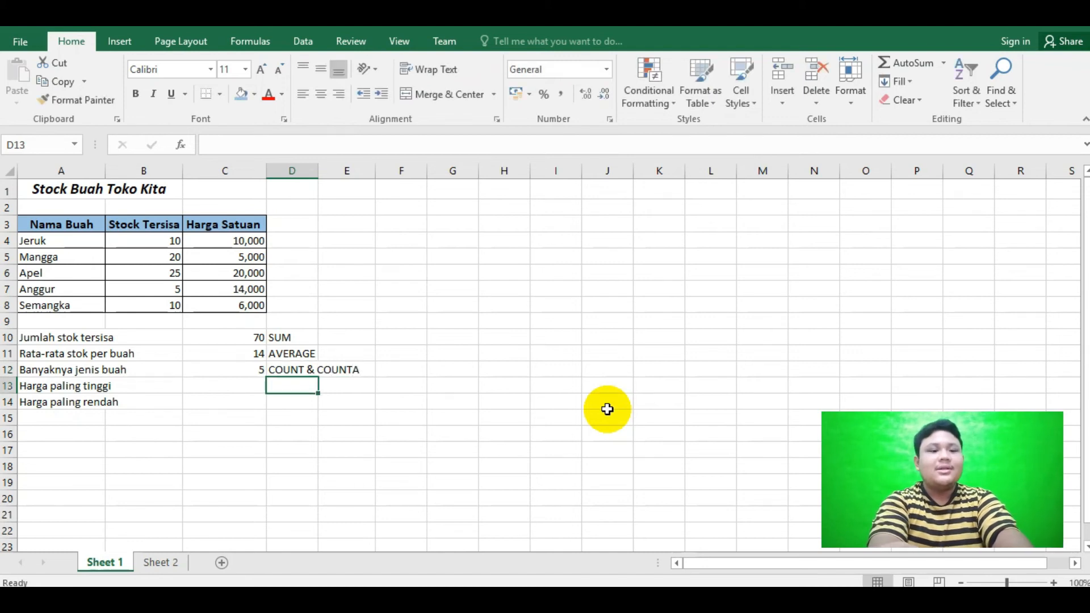
# - Enter =MAX(C4:C8) in cell C13 to find the highest unit price for Harga paling tinggi
pyautogui.press('Left')
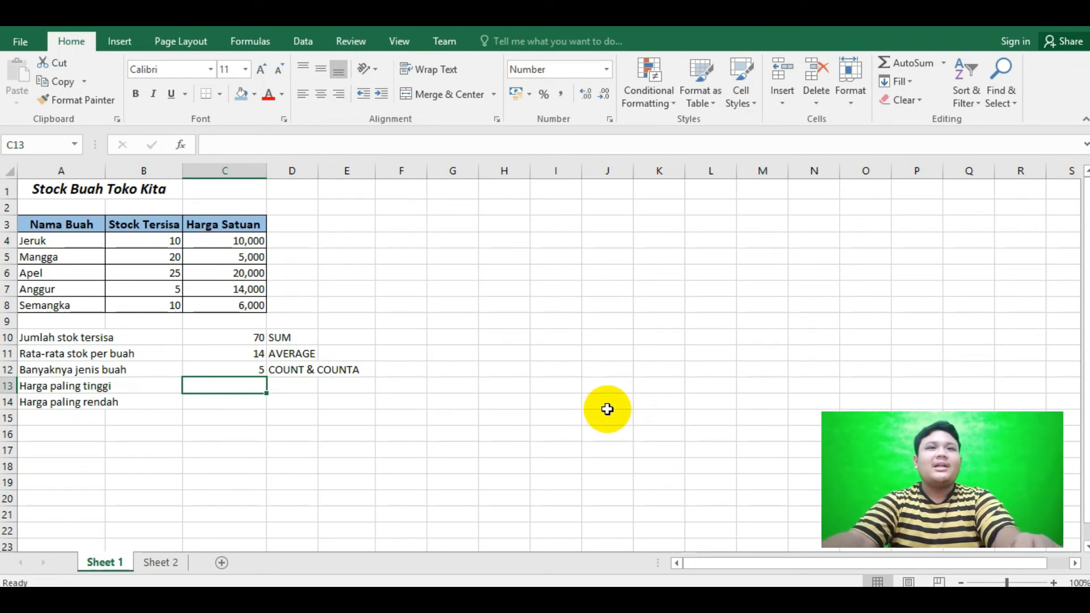
pyautogui.write('=M')
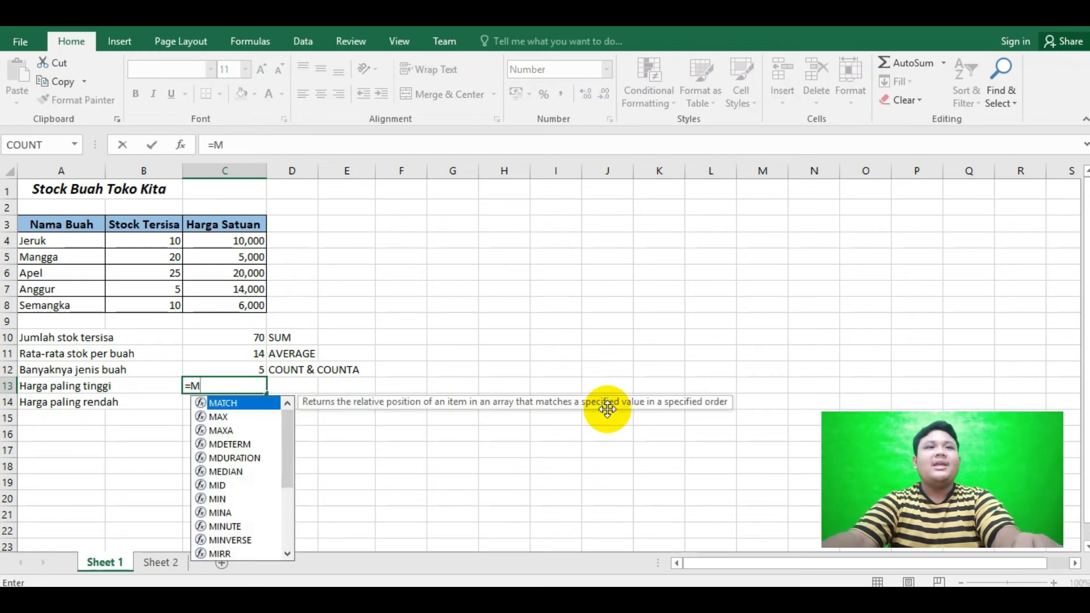
pyautogui.press('BackSpace')
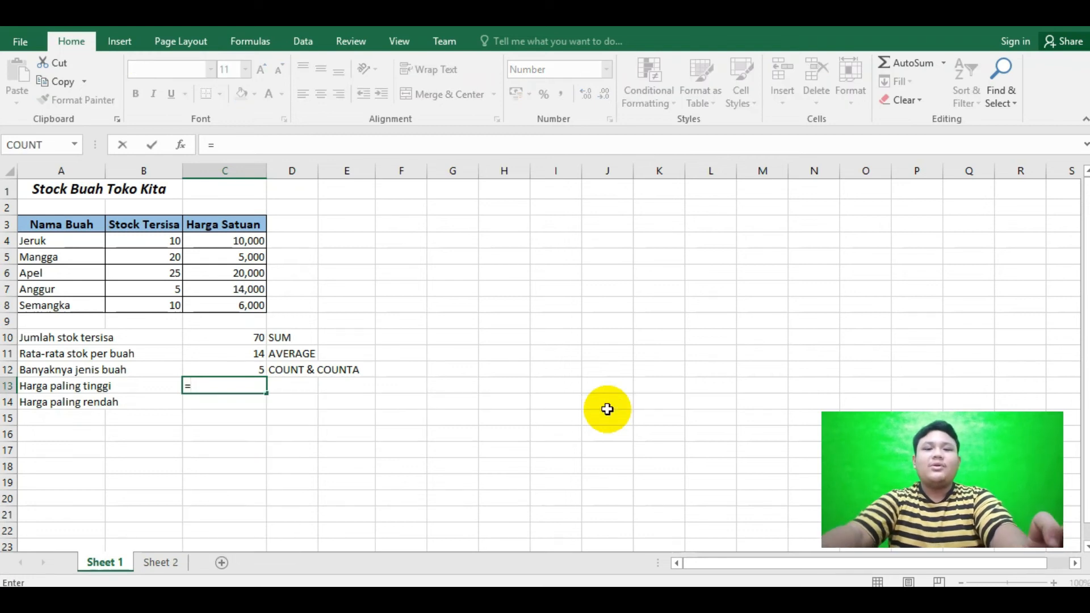
pyautogui.write('max')
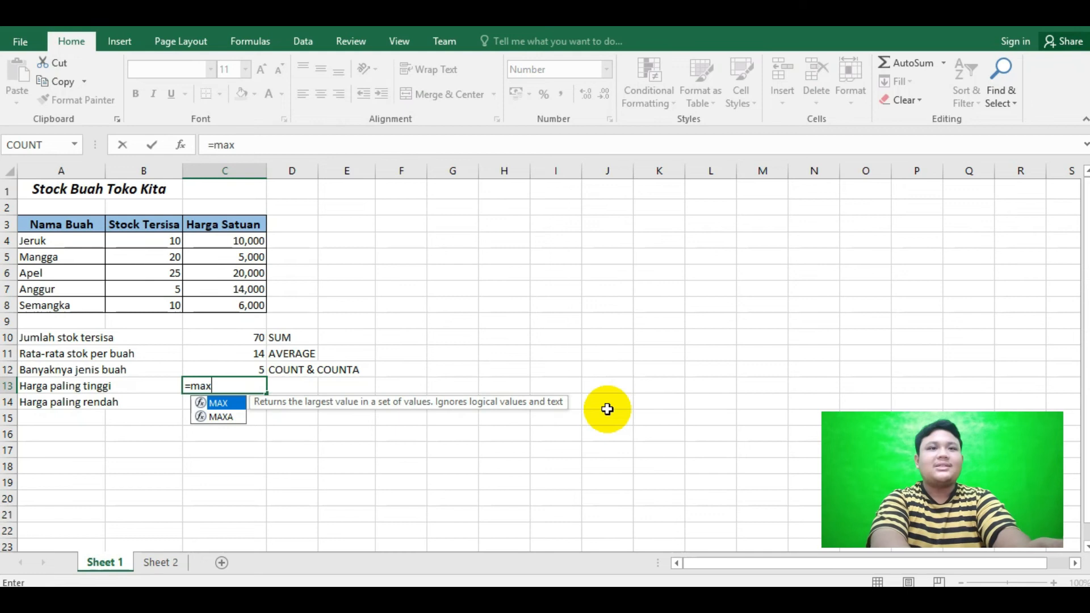
pyautogui.write('(')
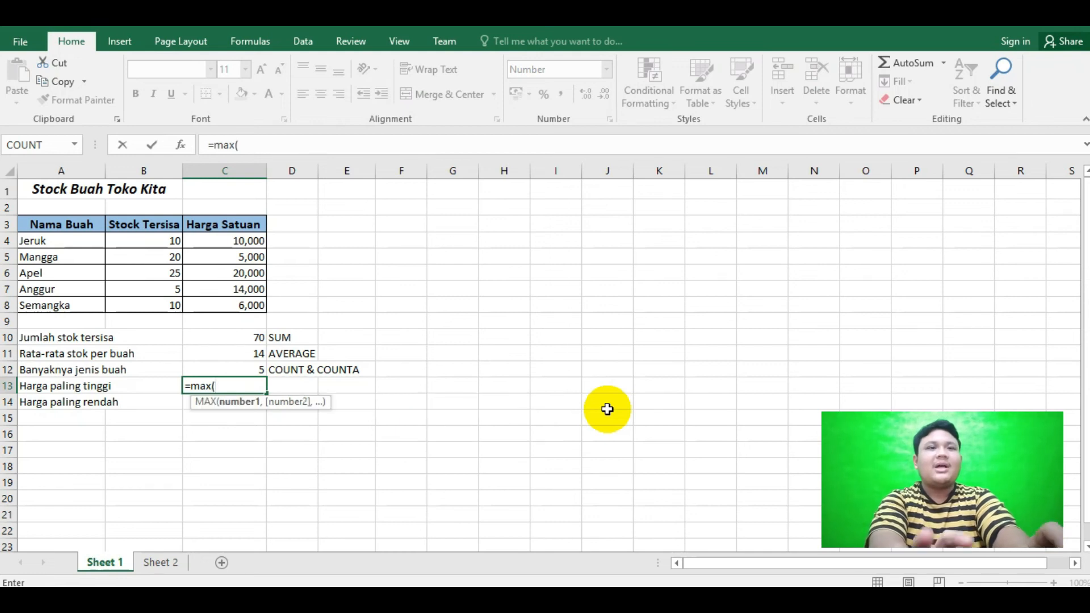
pyautogui.moveTo(250, 239); pyautogui.dragTo(245, 307)
pyautogui.write(')')
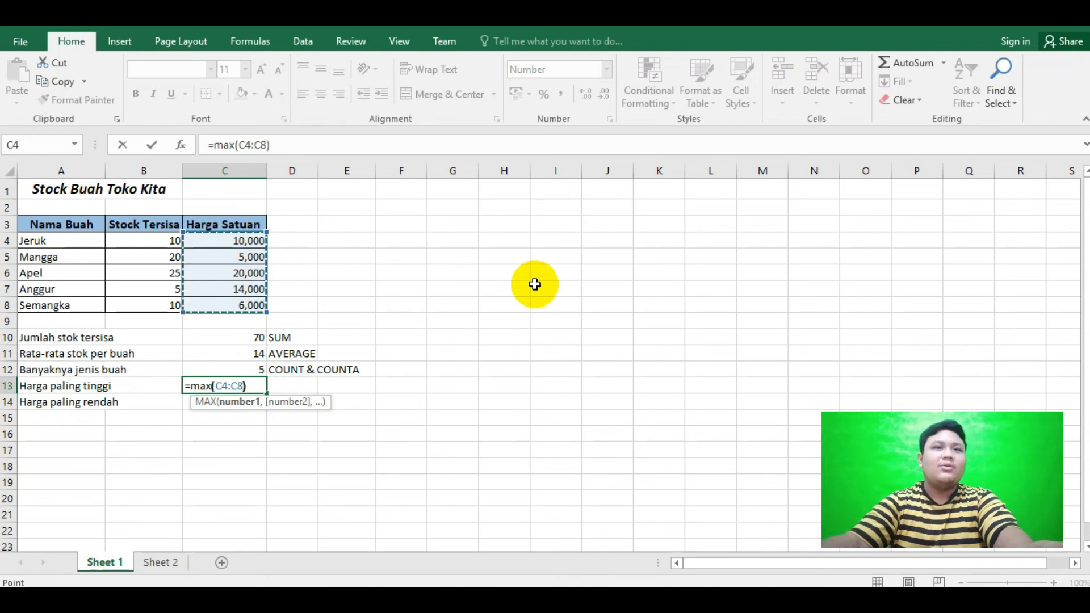
pyautogui.press('Return')
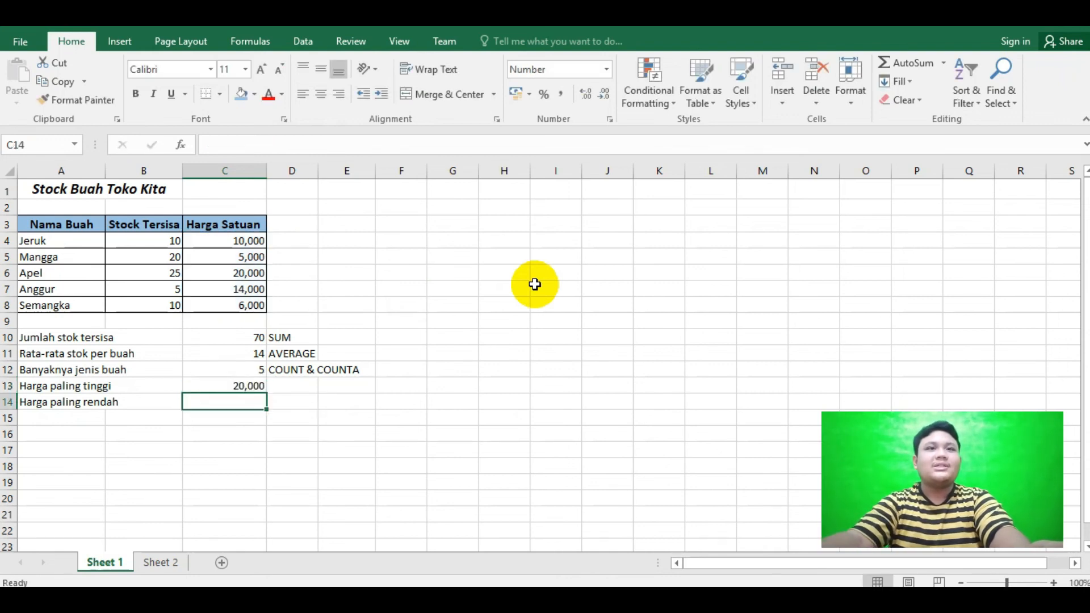
# - Enter the function name MAX as a note in cell D13 beside the highest price
pyautogui.press('Up')
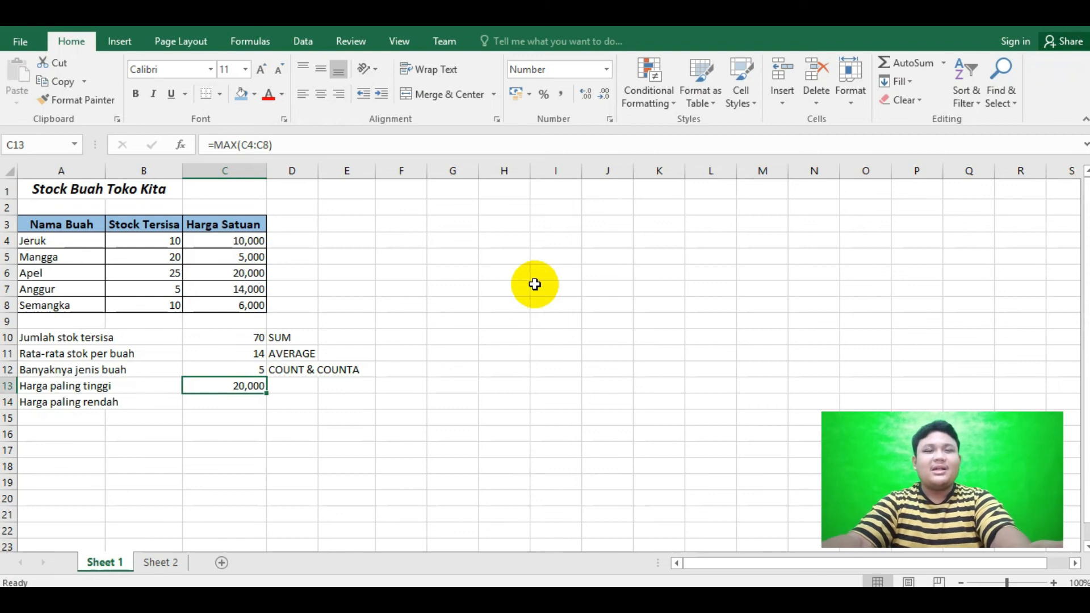
pyautogui.press('Right')
pyautogui.write('MAX')
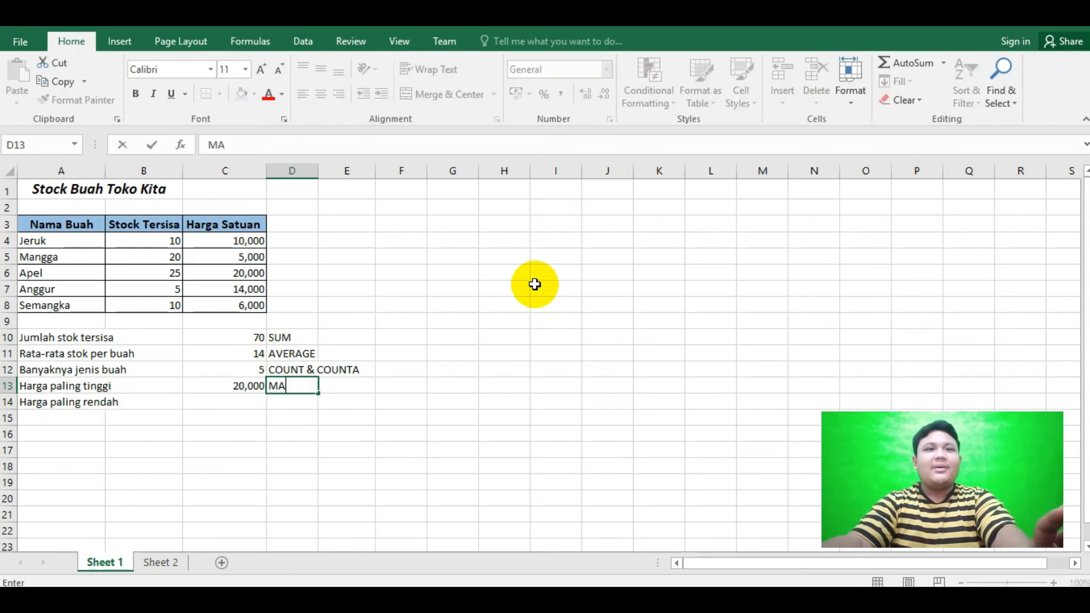
pyautogui.press('Return')
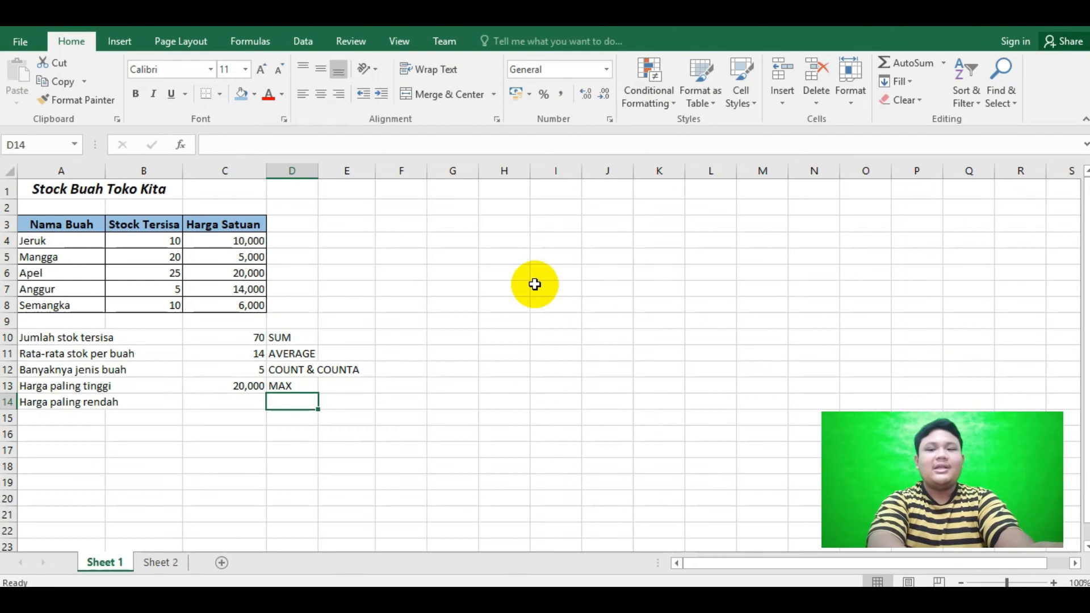
# - Enter =MIN(C4:C8) in cell C14 to find the lowest unit price for Harga paling rendah
pyautogui.press('Left')
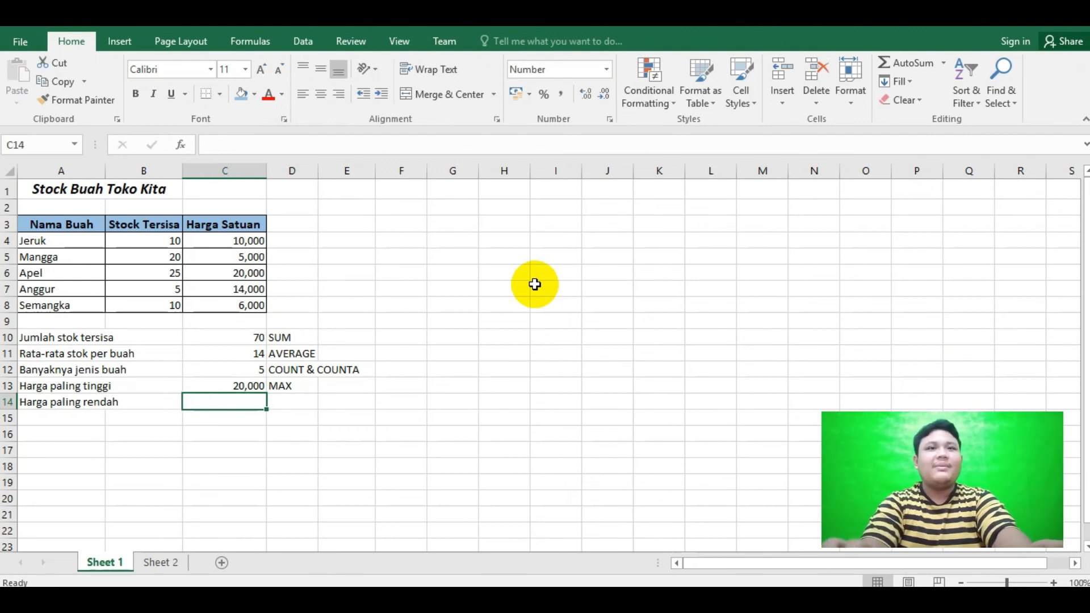
pyautogui.write('=')
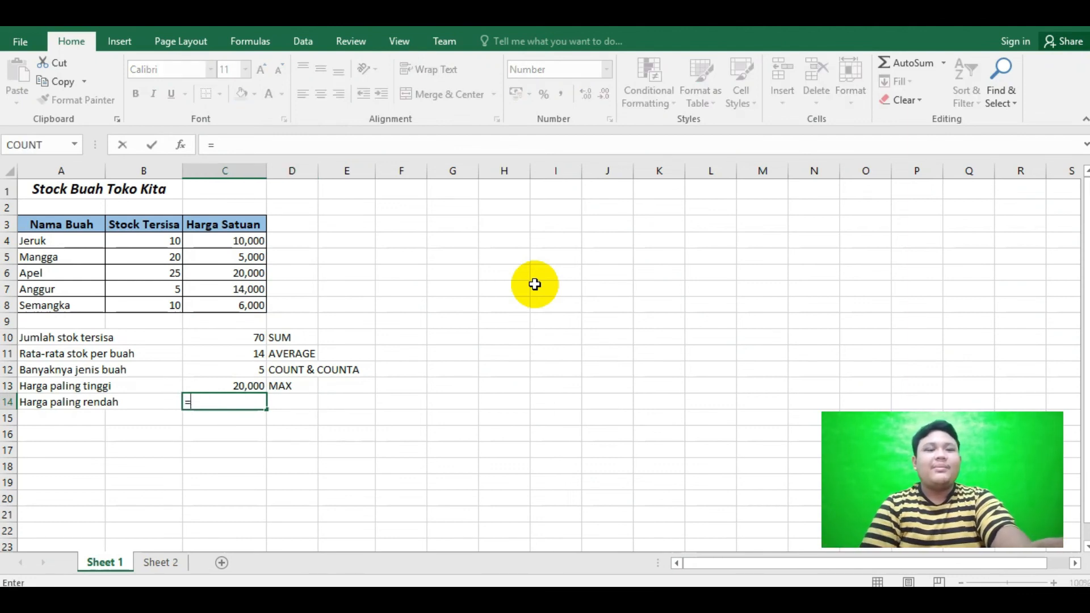
pyautogui.write('MIN(')
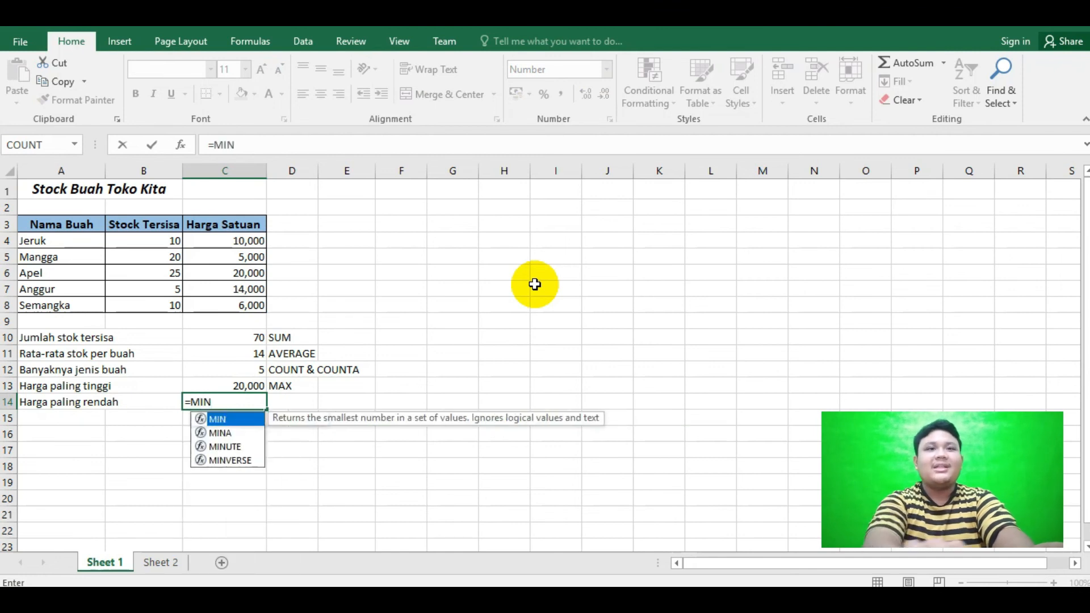
pyautogui.moveTo(254, 240); pyautogui.dragTo(256, 305)
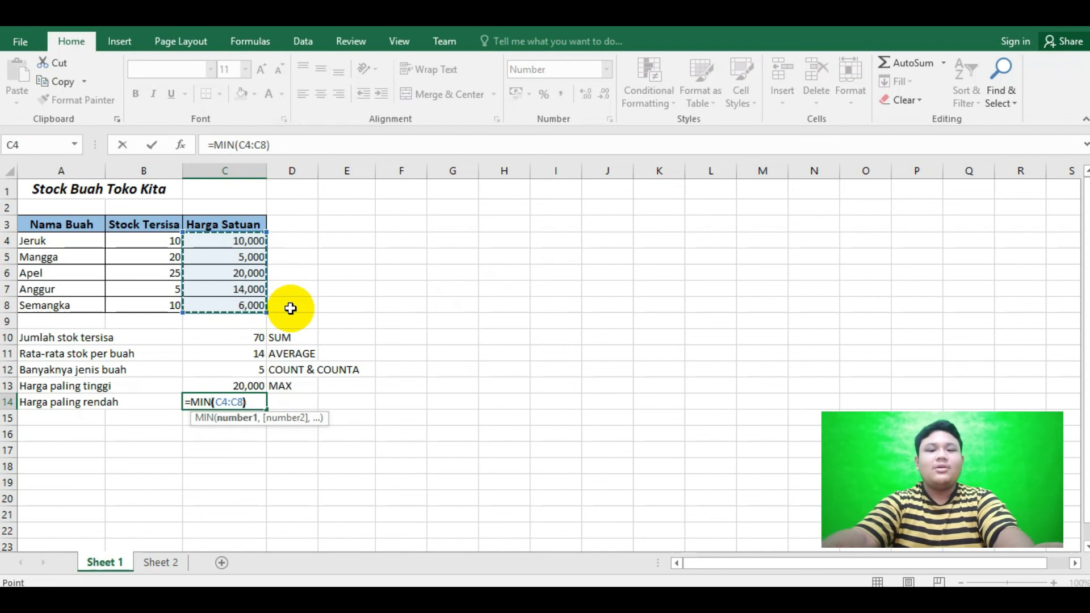
pyautogui.press('Return')
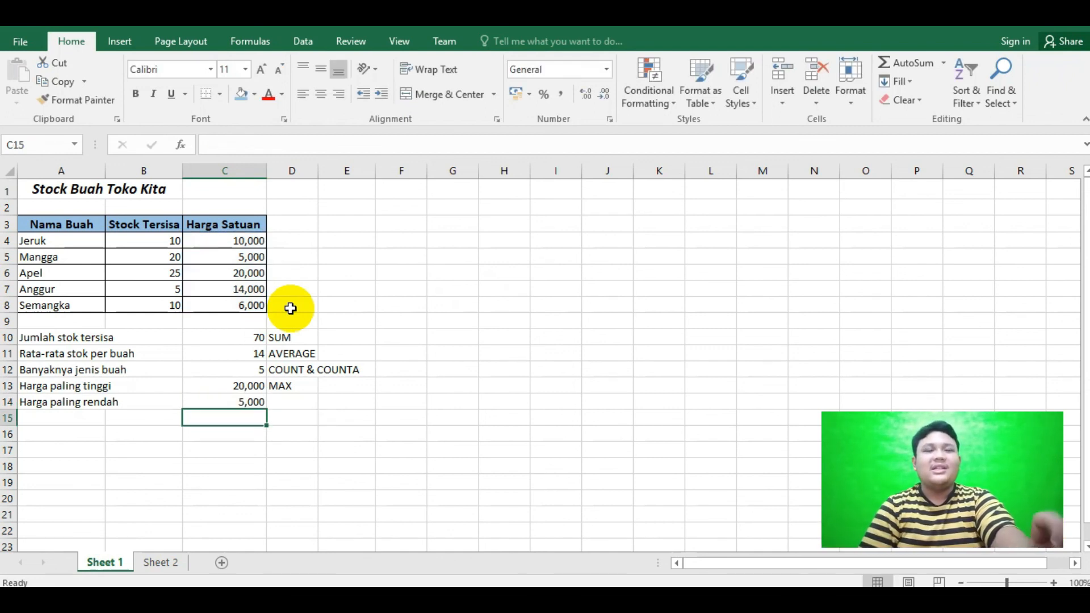
# - Enter the function name MIN as a note in cell D14 beside the lowest price
pyautogui.press('Right')
pyautogui.press('Up')
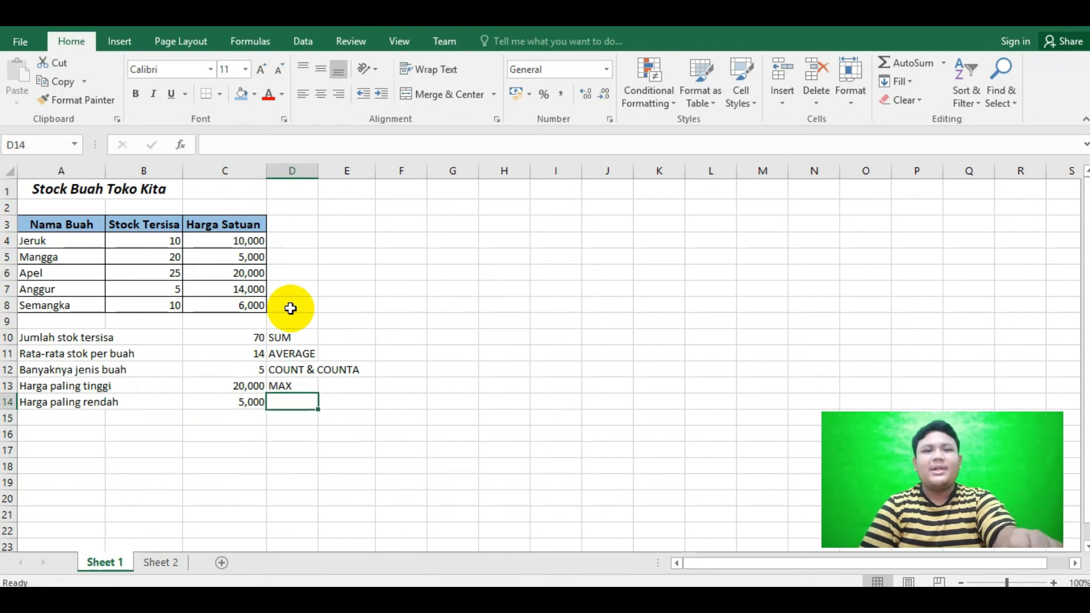
pyautogui.write('MIN')
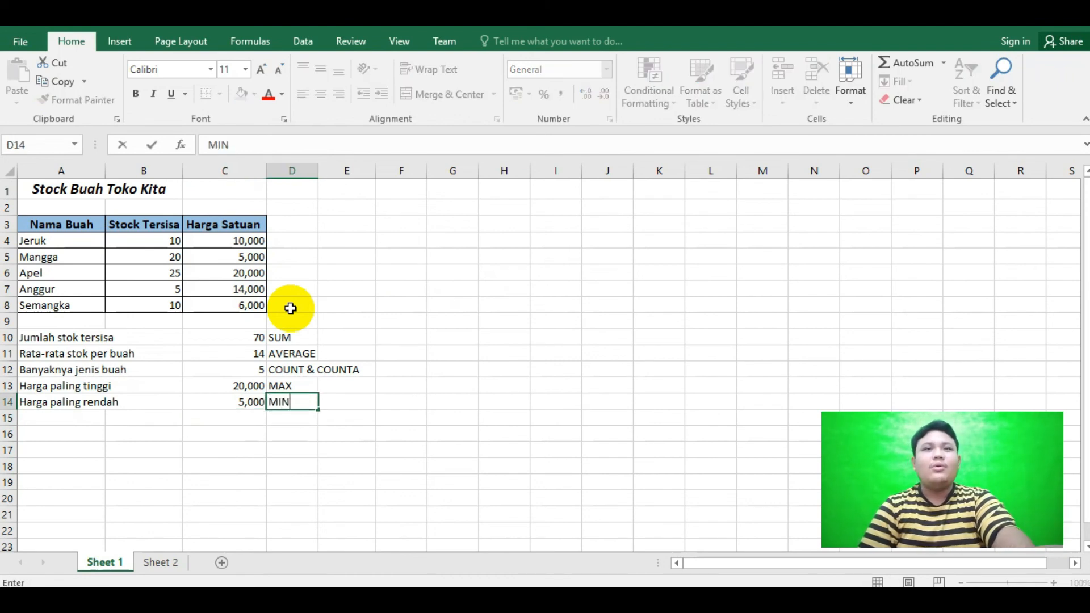
pyautogui.press('Return')
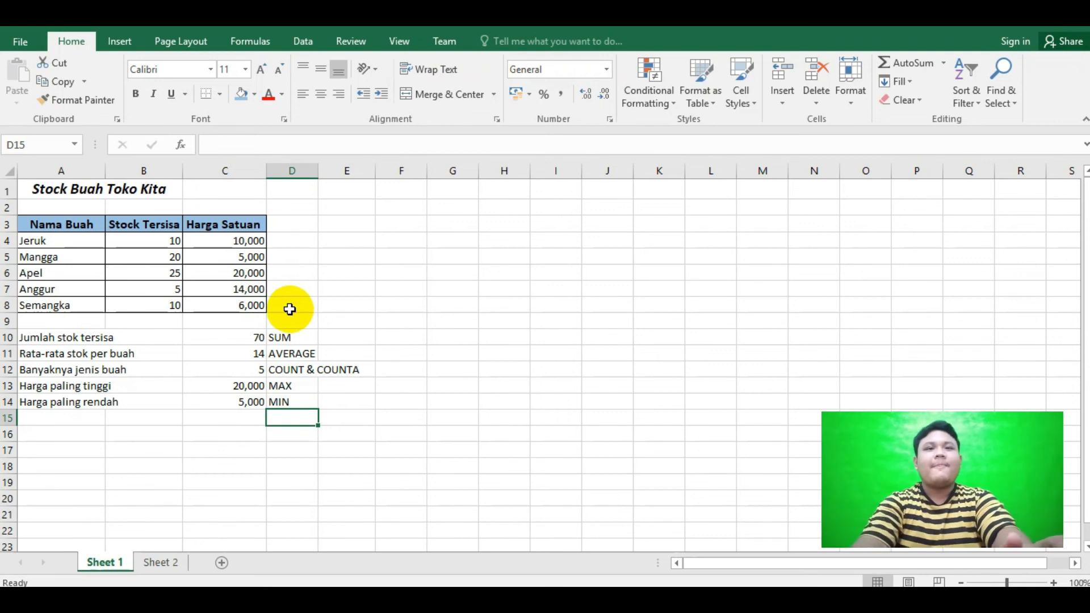
pyautogui.click(499, 397)
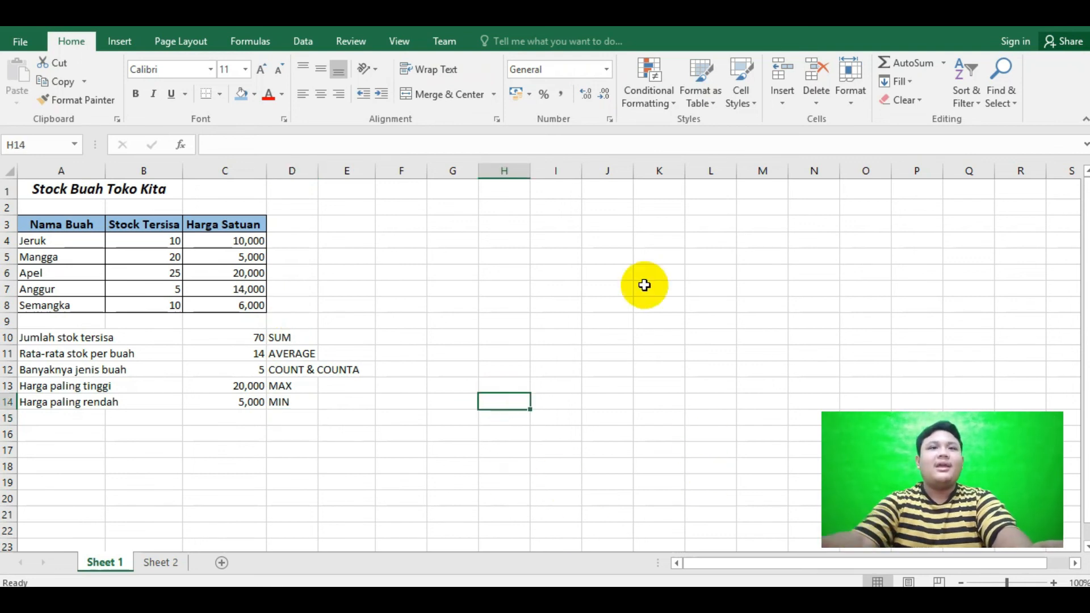